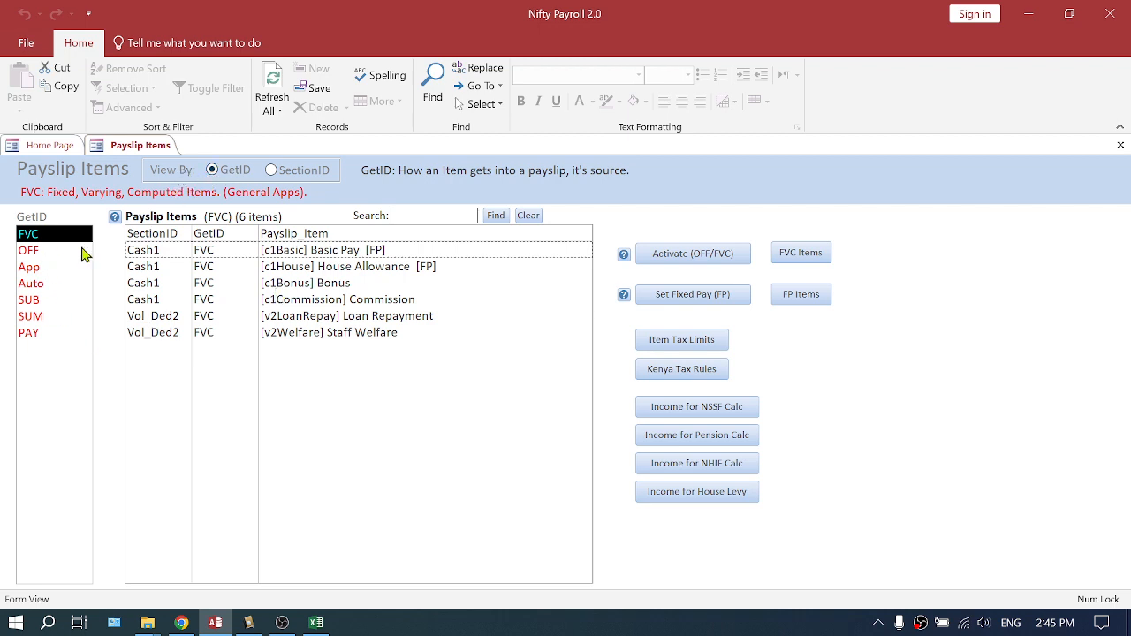
Browse the payslip item lists by GetID categories, then by SectionID, ending on the Vol_Ded2 section
{"action": "left_click", "coordinate": [44, 251]}
{"action": "left_click", "coordinate": [30, 269]}
{"action": "left_click", "coordinate": [31, 236]}
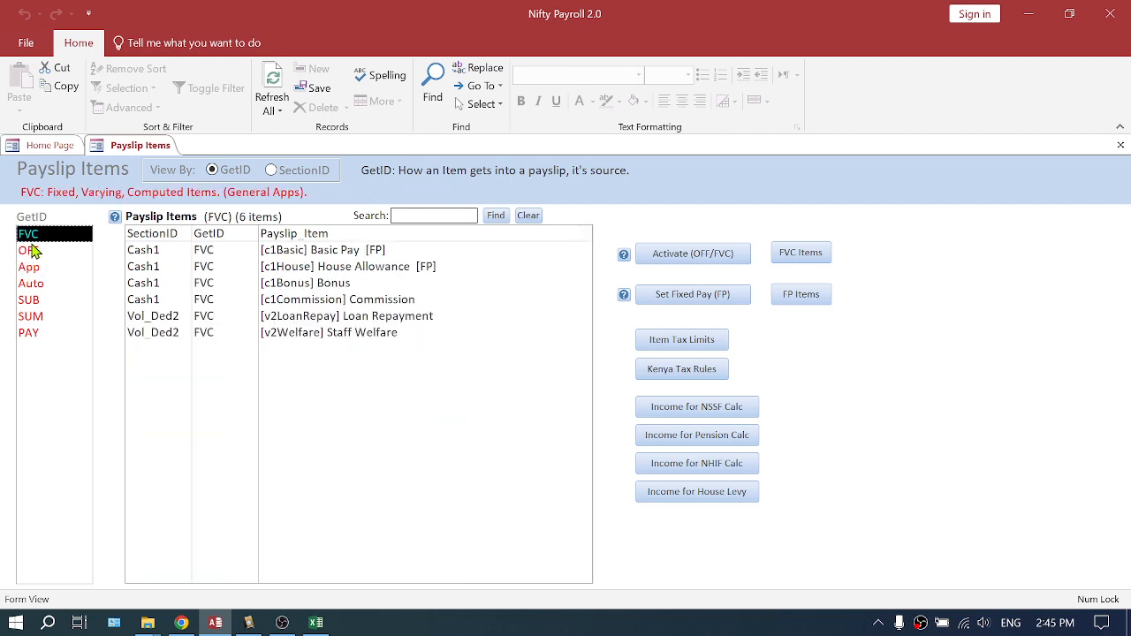
{"action": "left_click", "coordinate": [30, 252]}
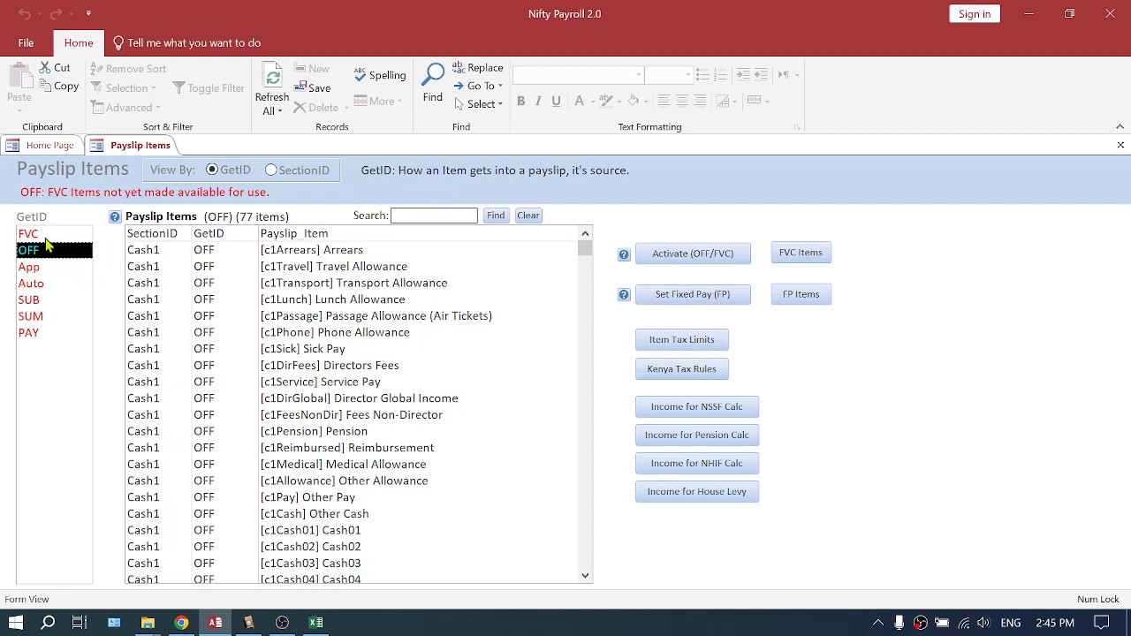
{"action": "left_click", "coordinate": [273, 171]}
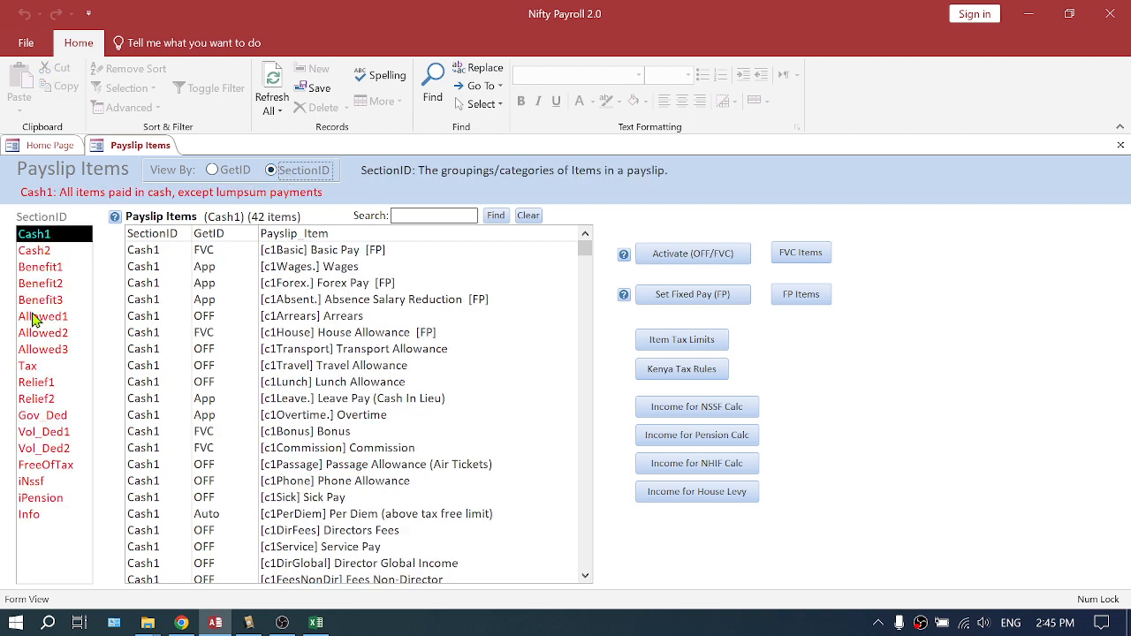
{"action": "left_click", "coordinate": [35, 457]}
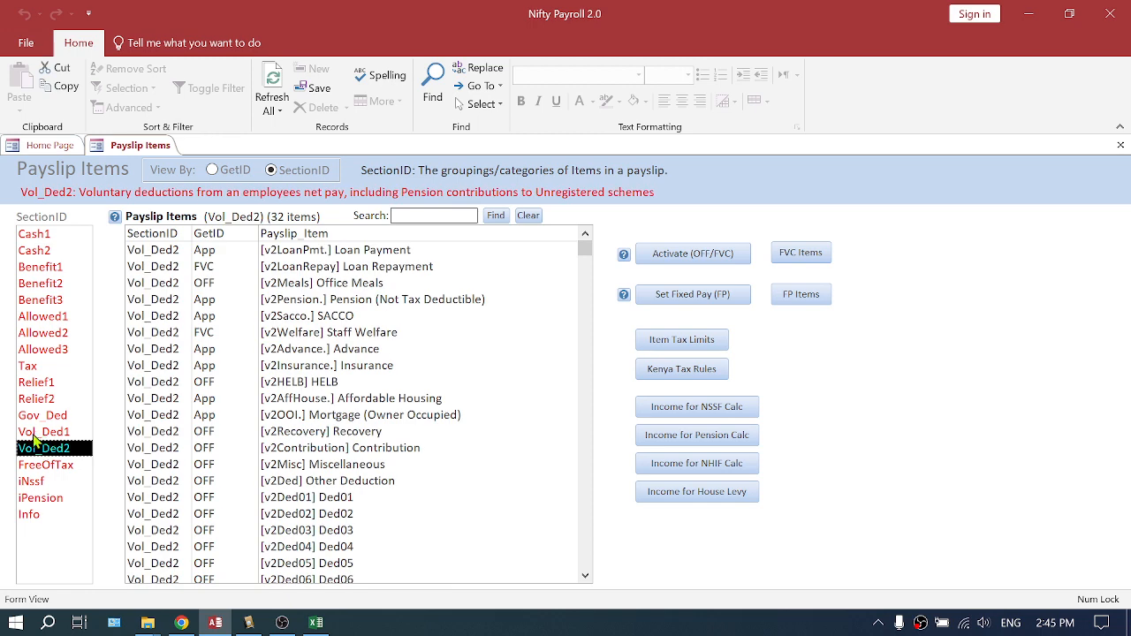
{"action": "left_click", "coordinate": [36, 435]}
{"action": "left_click", "coordinate": [35, 453]}
Activate the v2Recovery Recovery item in Vol_Ded2, changing its GetID from OFF to FVC
{"action": "left_click", "coordinate": [339, 434]}
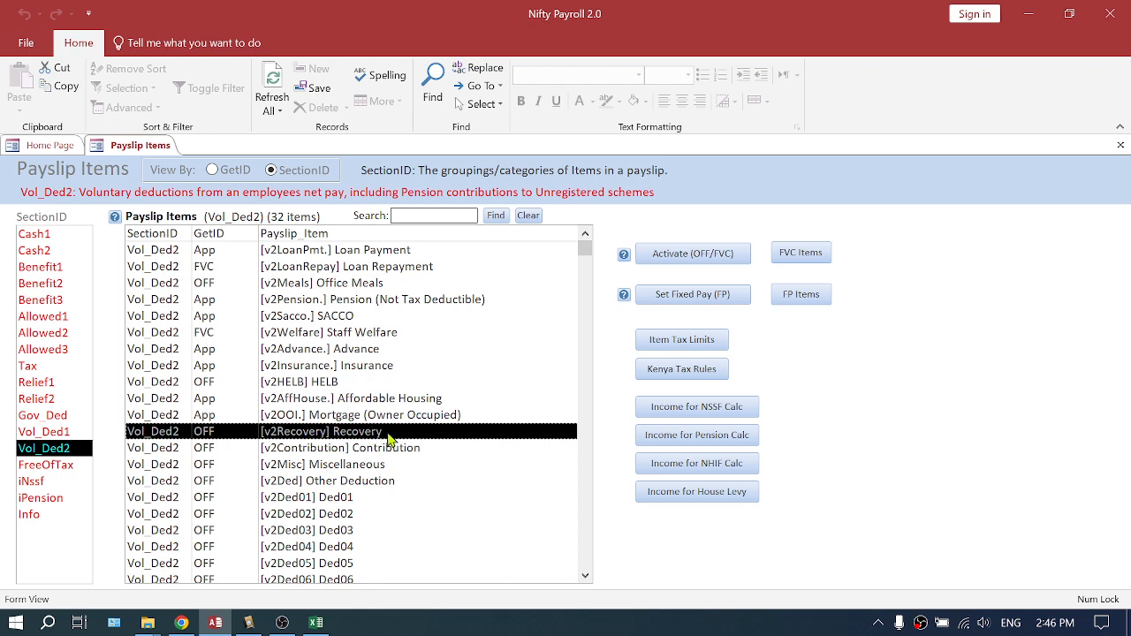
{"action": "left_click", "coordinate": [345, 467]}
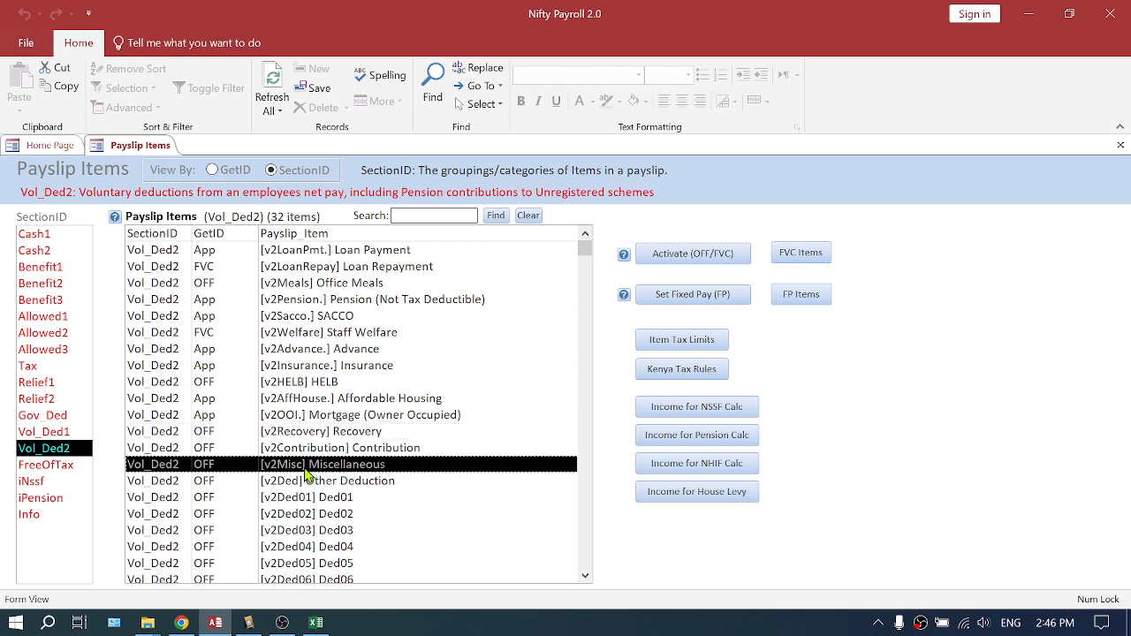
{"action": "left_click", "coordinate": [326, 481]}
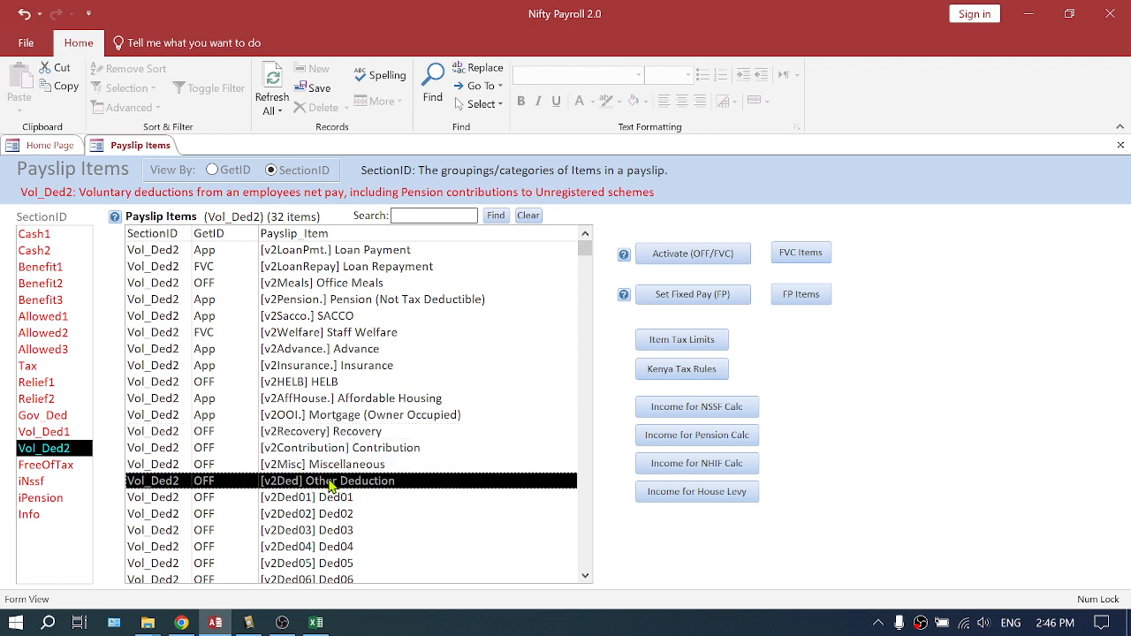
{"action": "left_click", "coordinate": [327, 469]}
{"action": "left_click", "coordinate": [327, 435]}
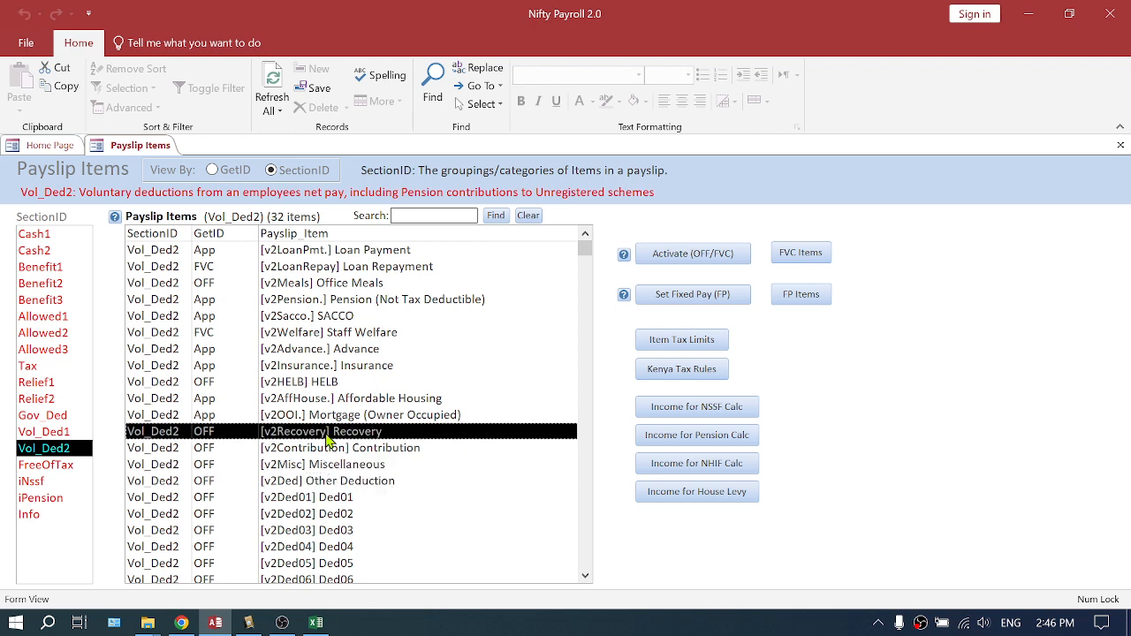
{"action": "left_click", "coordinate": [693, 256]}
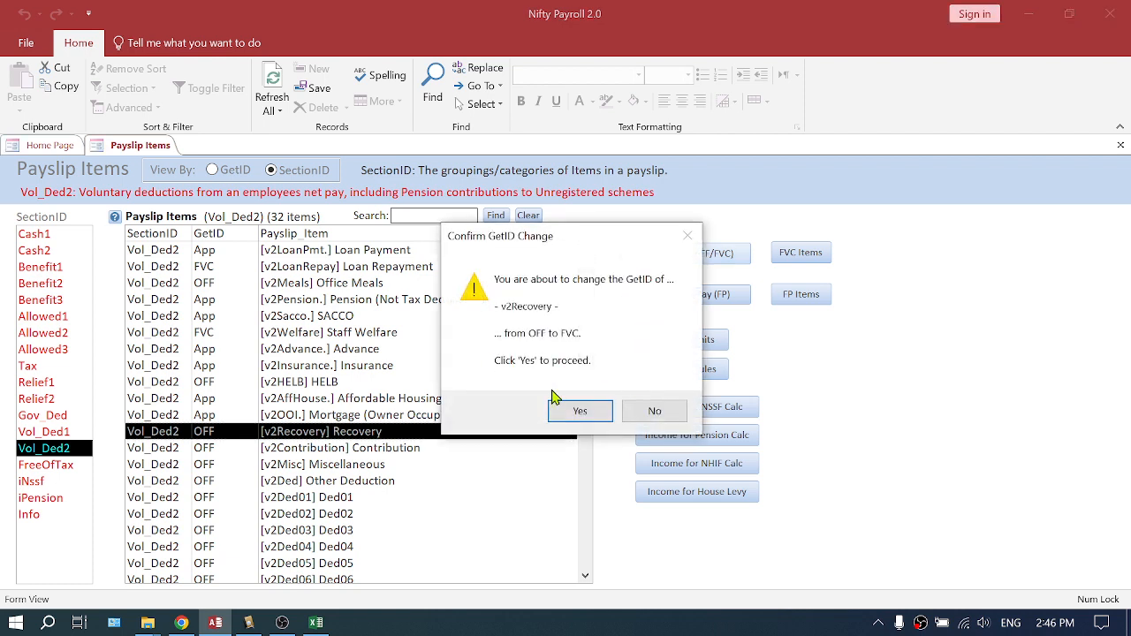
{"action": "left_click", "coordinate": [585, 411]}
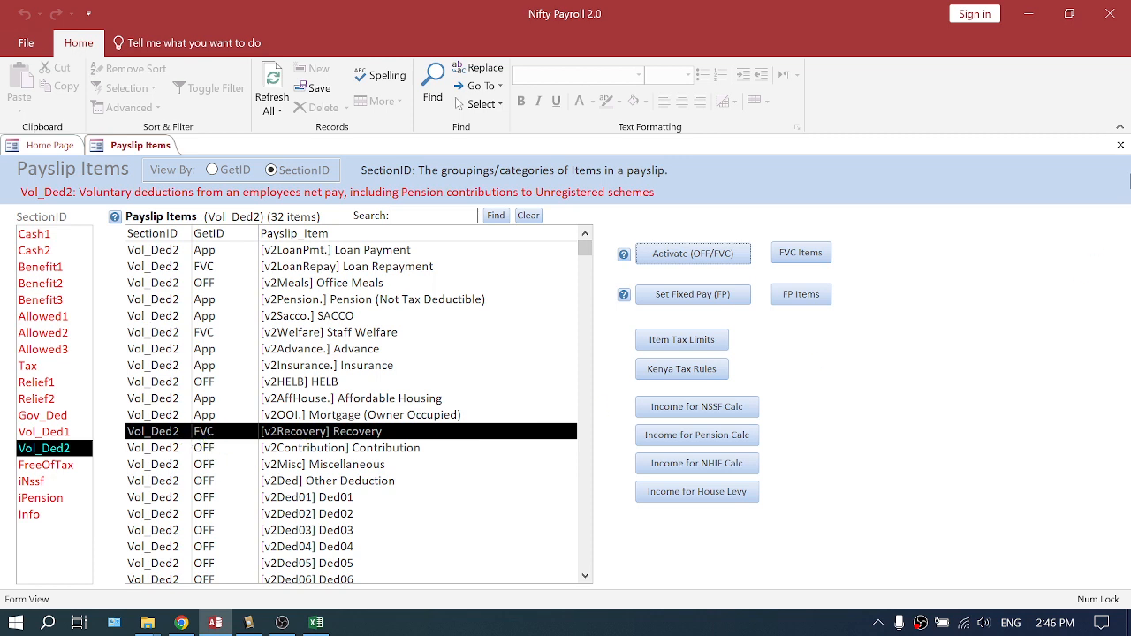
Open Varying Items and check the item list for the v2Recovery: Recovery entry, then close it
{"action": "left_click", "coordinate": [1121, 145]}
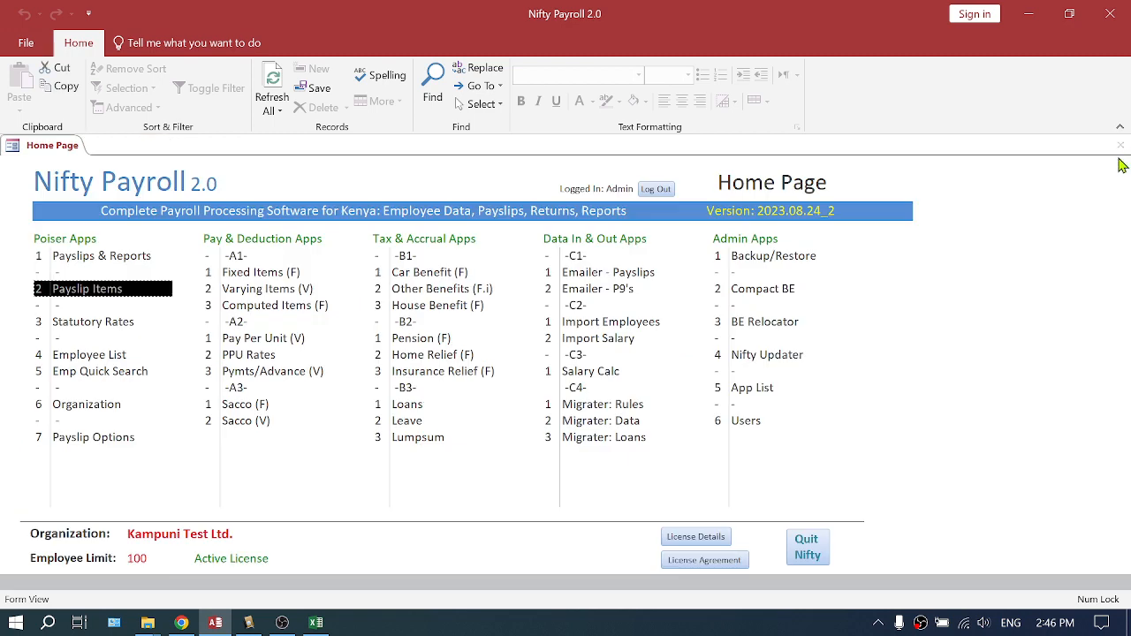
{"action": "left_click", "coordinate": [262, 292]}
{"action": "left_click", "coordinate": [505, 207]}
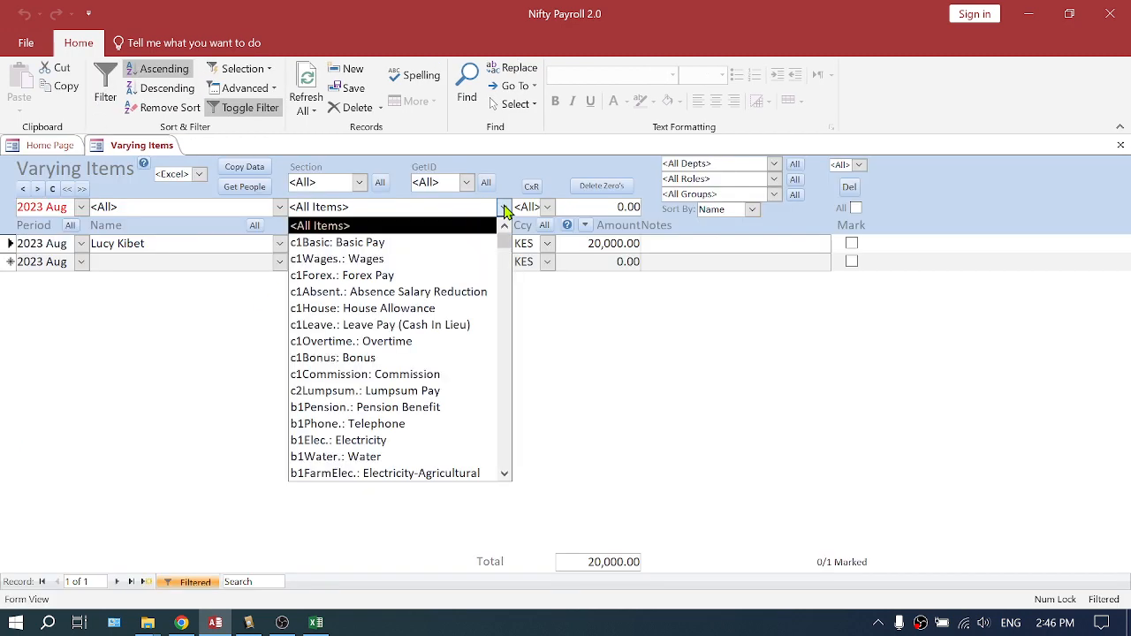
{"action": "scroll", "coordinate": [484, 336], "scroll_direction": "down", "scroll_amount": 10}
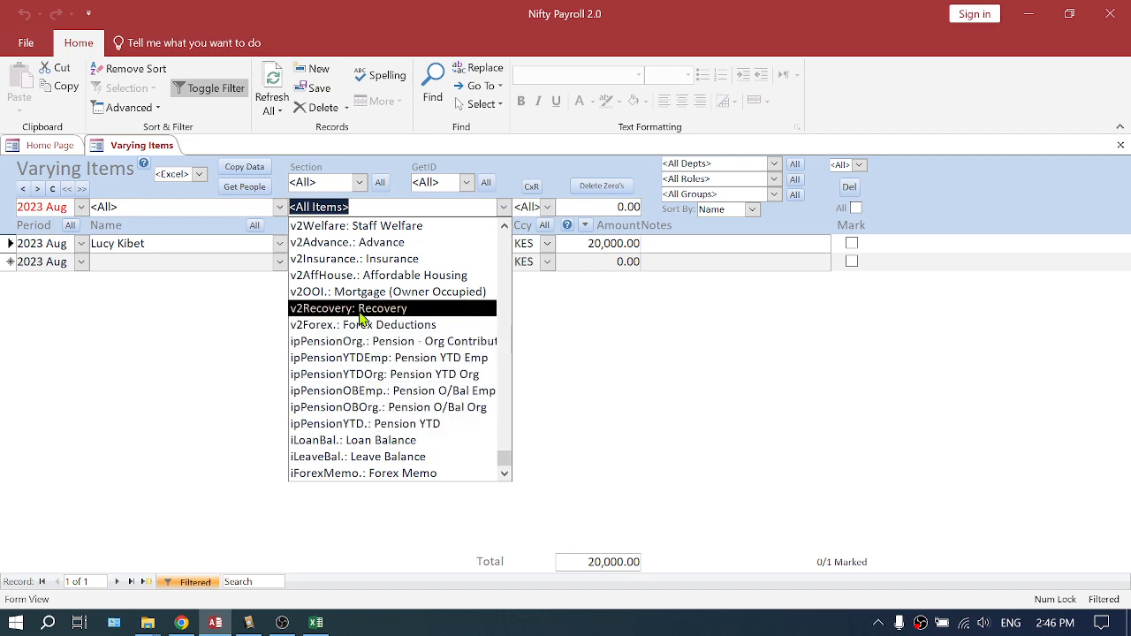
{"action": "left_click", "coordinate": [1121, 145]}
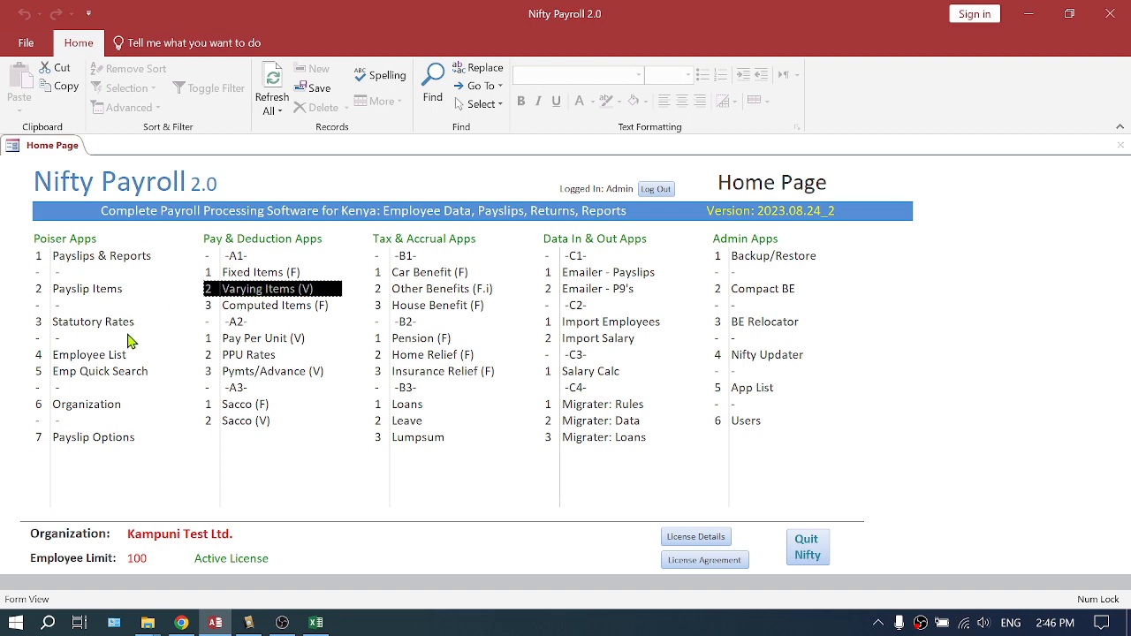
Open Payslips & Reports, move to the 2023 Jul period and switch to the Reports view
{"action": "left_click", "coordinate": [93, 258]}
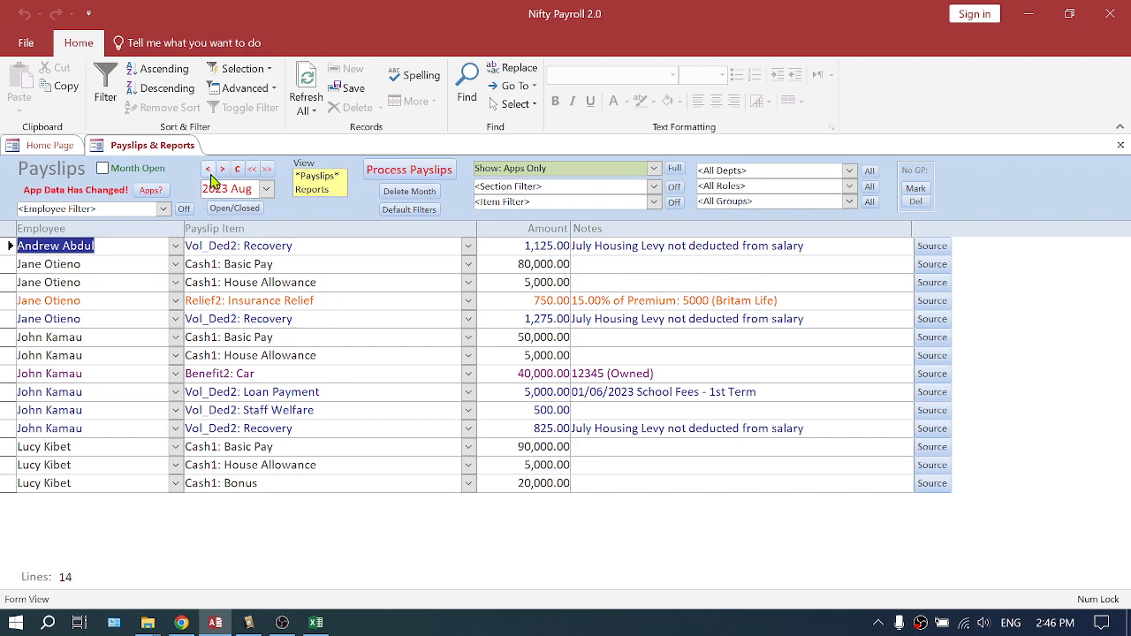
{"action": "left_click", "coordinate": [208, 170]}
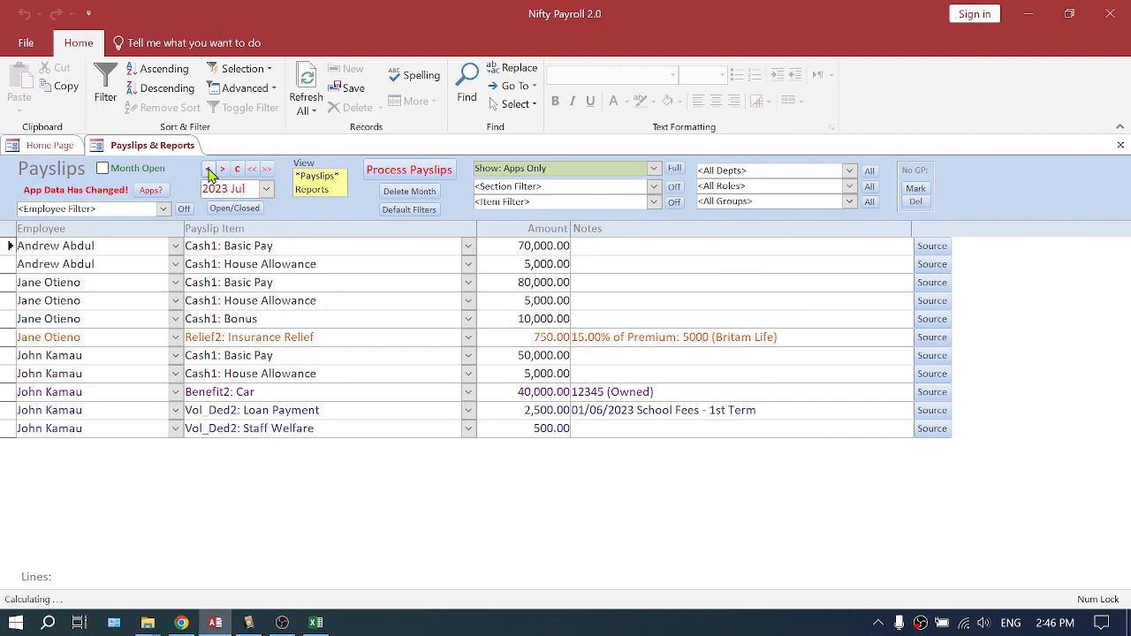
{"action": "left_click", "coordinate": [325, 194]}
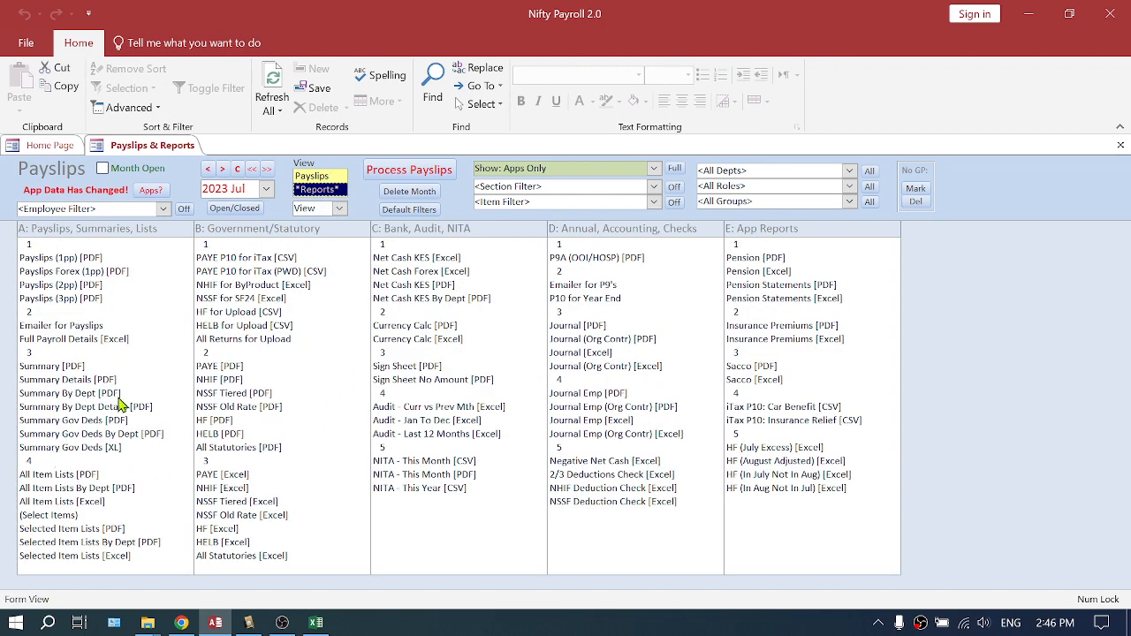
Select the Summary Gov Deds [XL] report and set the output mode to Export
{"action": "left_click", "coordinate": [67, 449]}
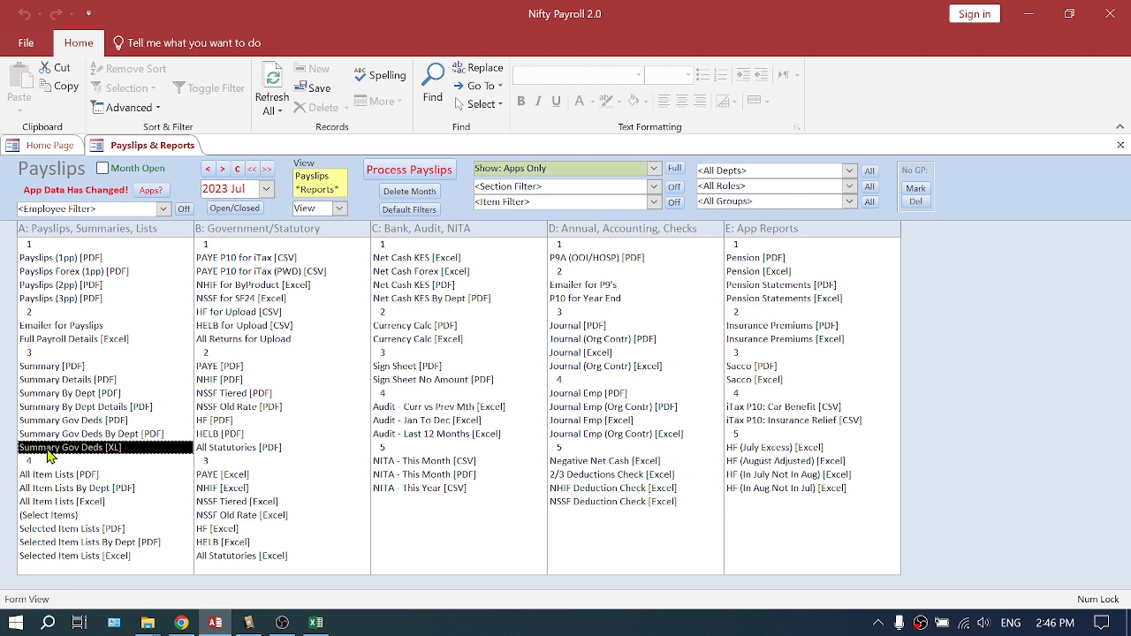
{"action": "left_click", "coordinate": [338, 209]}
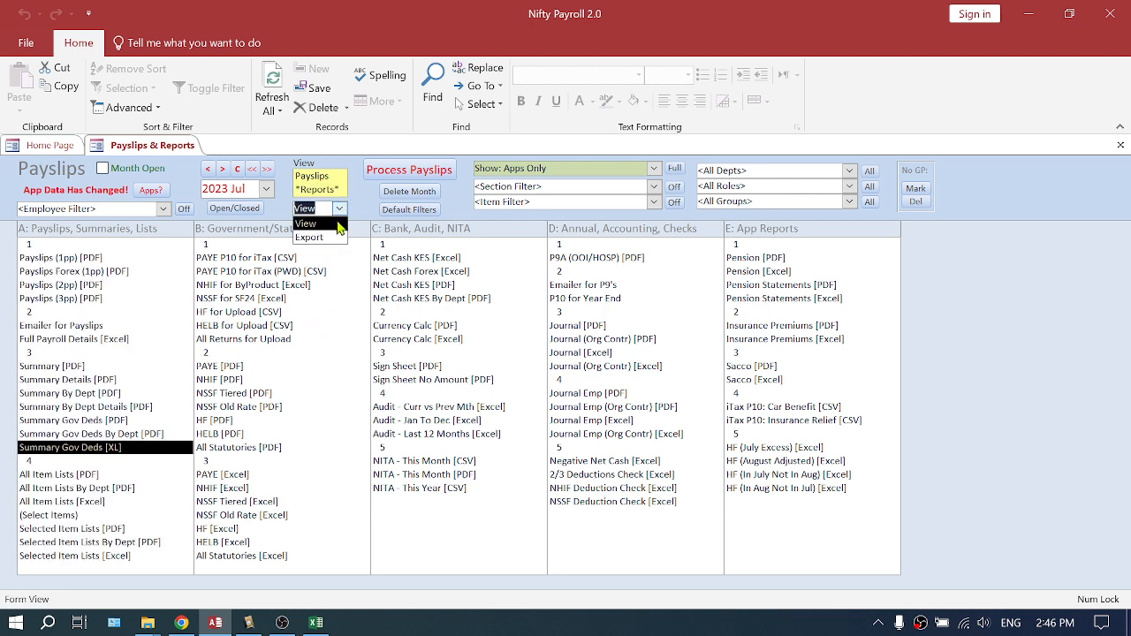
{"action": "left_click", "coordinate": [322, 241]}
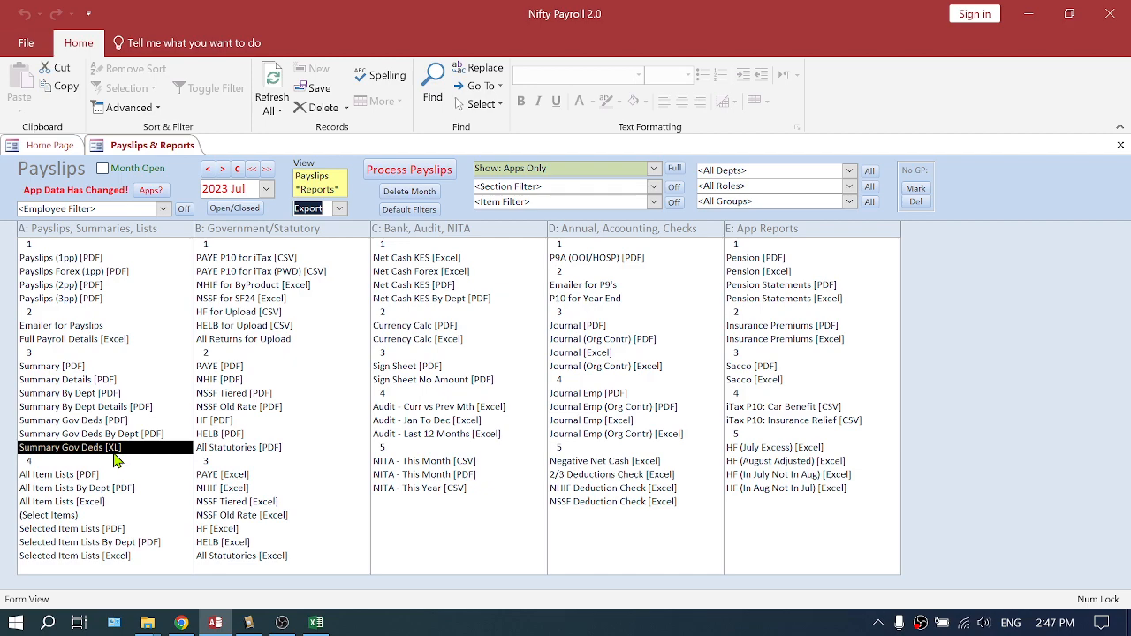
Close the open Excel window
{"action": "right_click", "coordinate": [316, 624]}
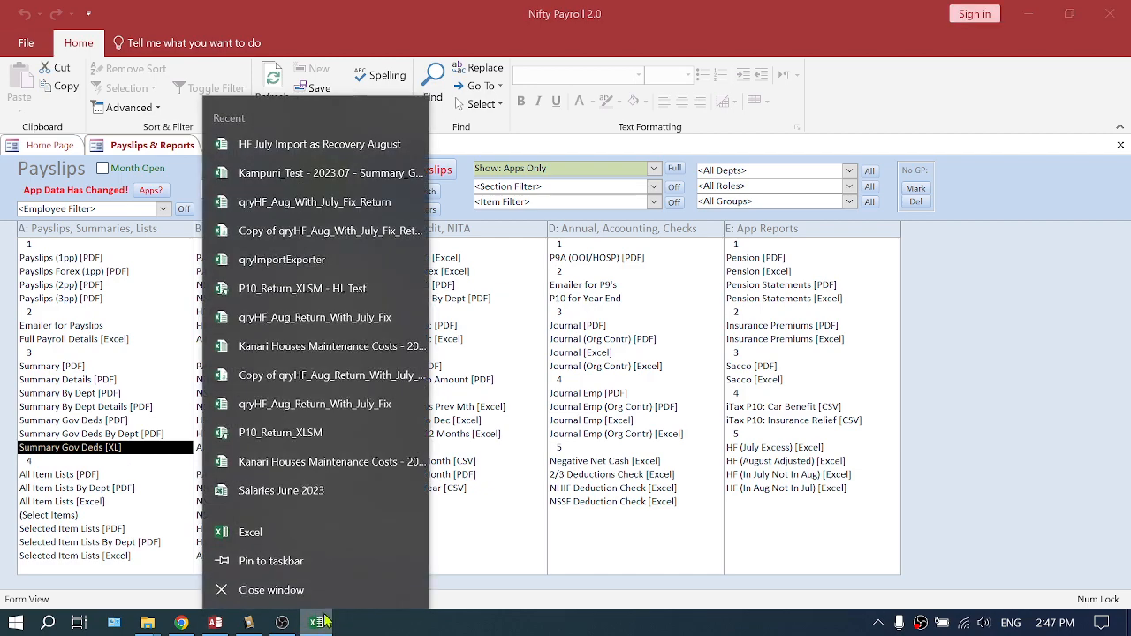
{"action": "left_click", "coordinate": [272, 590]}
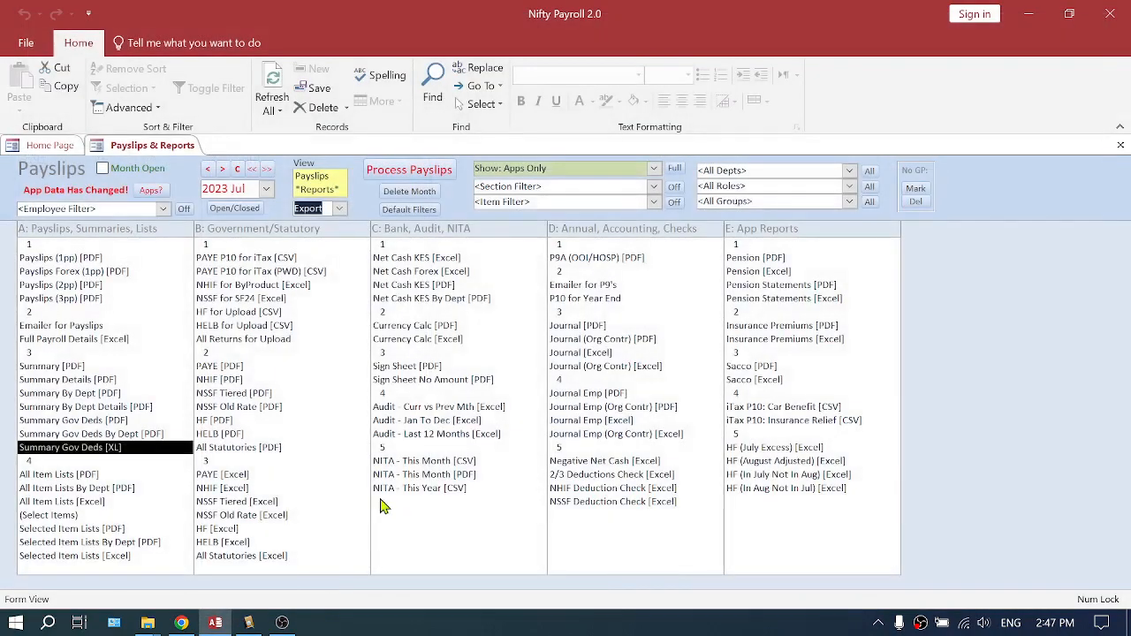
Export the Summary Gov Deds [XL] report to the Test folder and open the folder location
{"action": "double_click", "coordinate": [95, 450]}
{"action": "left_click", "coordinate": [627, 409]}
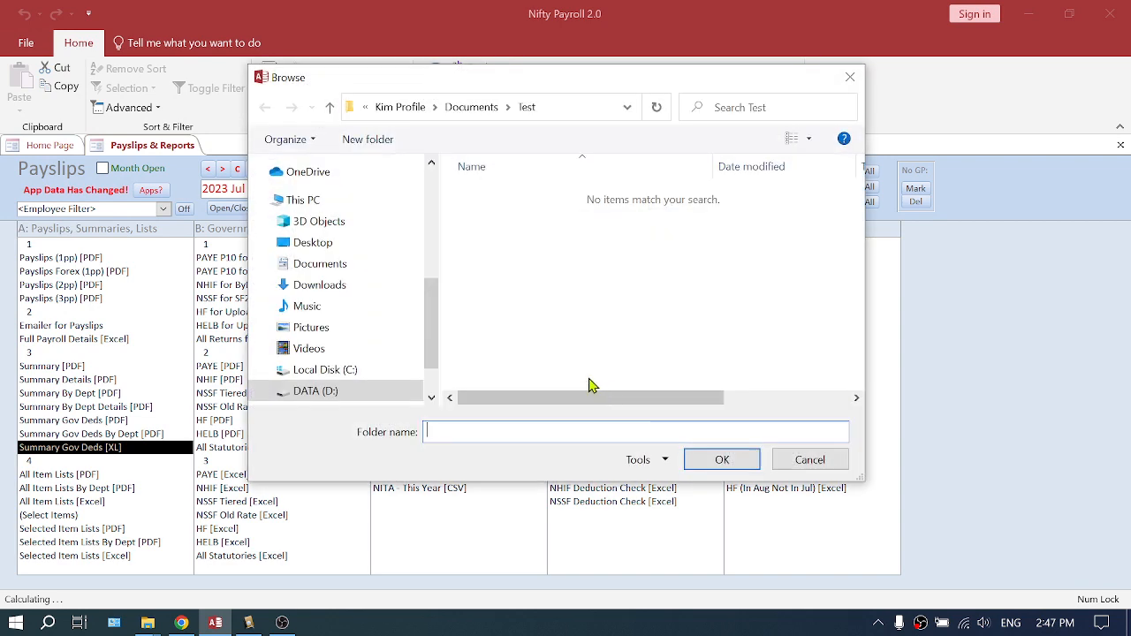
{"action": "left_click", "coordinate": [722, 462]}
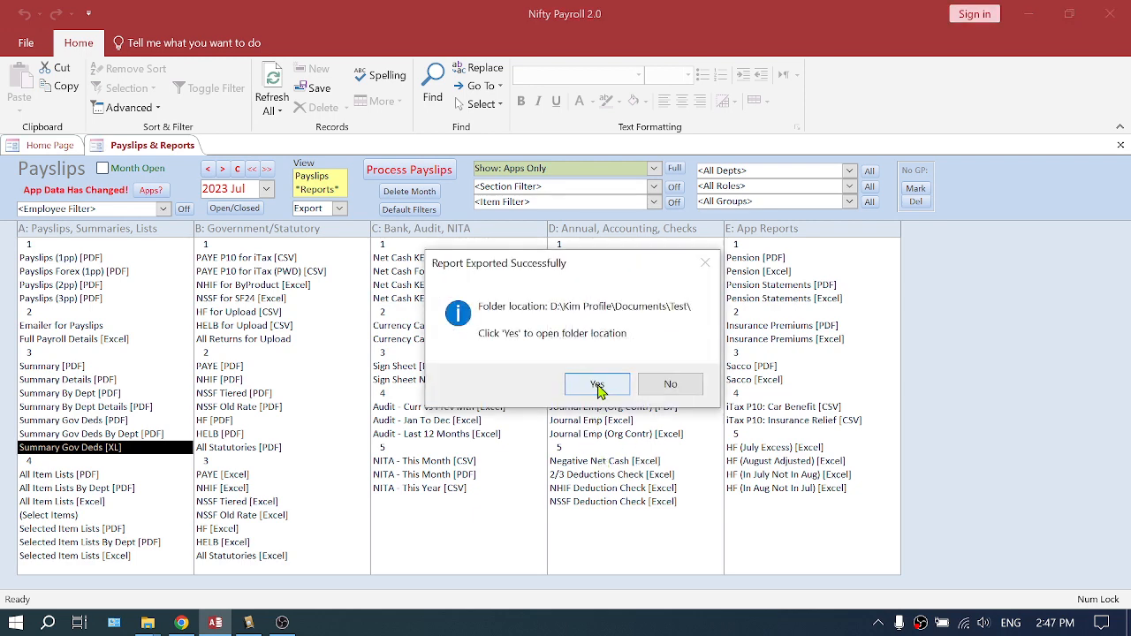
{"action": "left_click", "coordinate": [598, 385]}
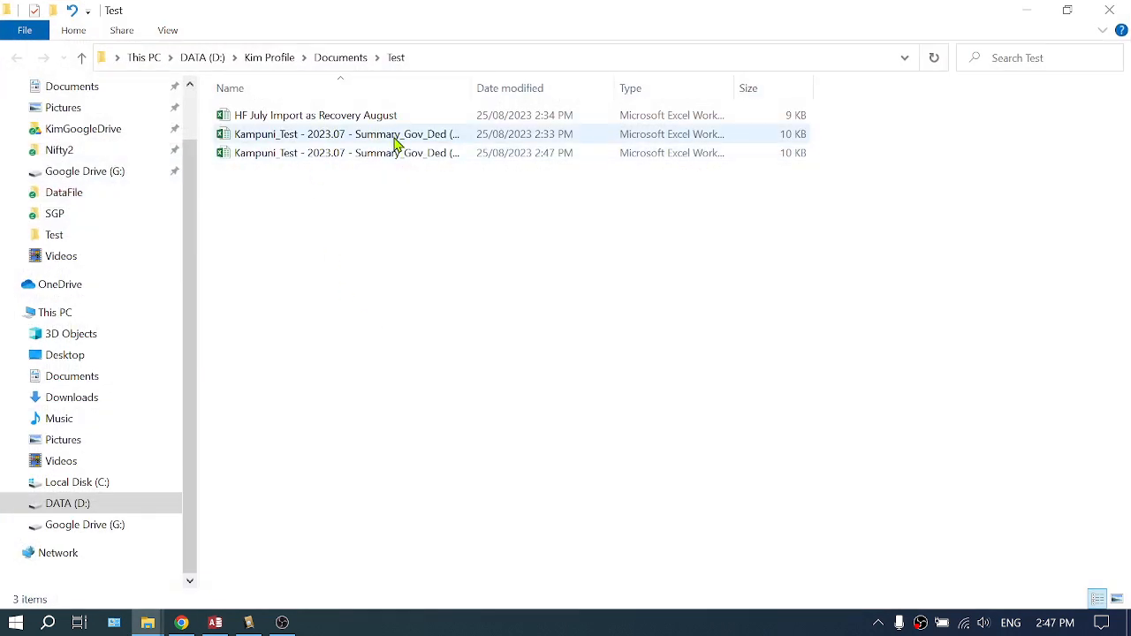
Delete the HF July Import as Recovery August file and the older Summary_Gov_Ded export from the Test folder
{"action": "double_click", "coordinate": [474, 82]}
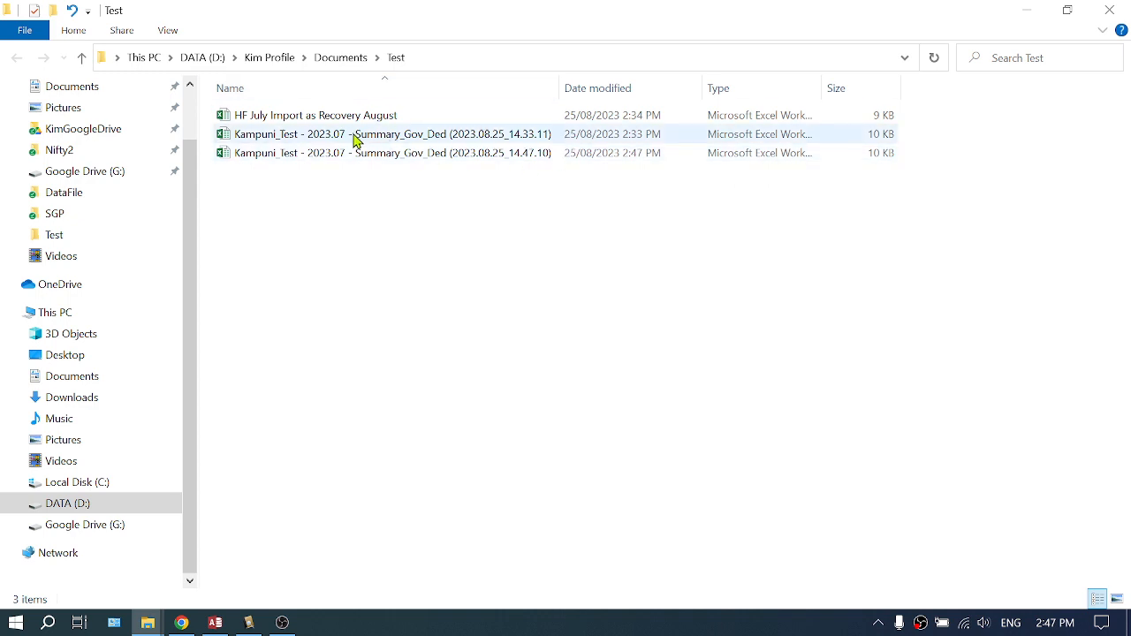
{"action": "left_click", "coordinate": [329, 117]}
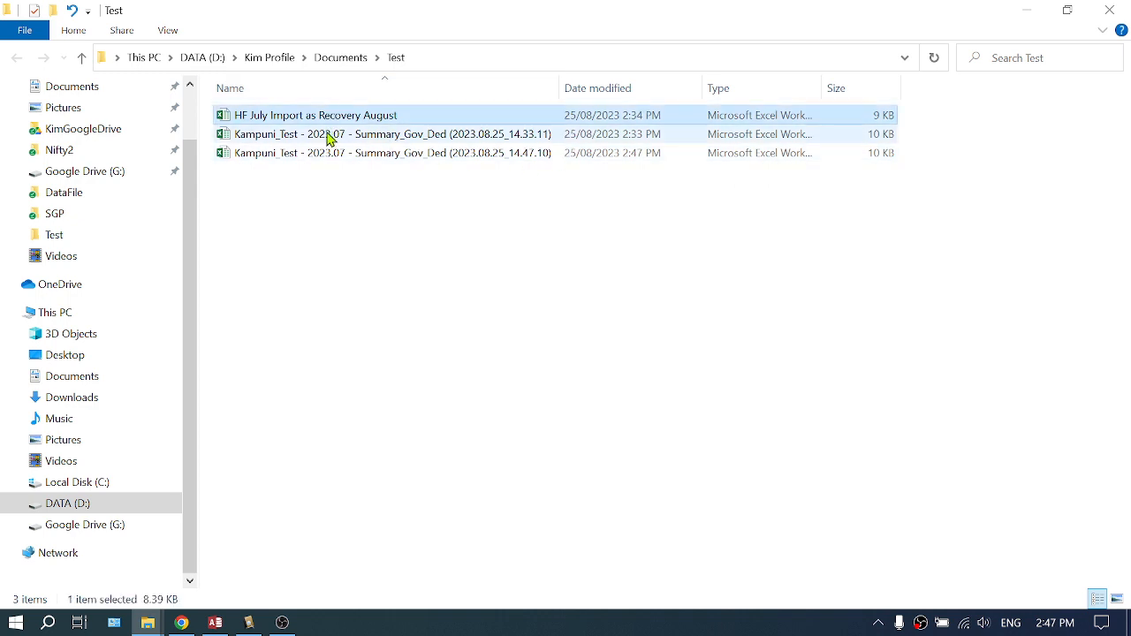
{"action": "left_click", "coordinate": [329, 134], "text": "ctrl"}
{"action": "key", "text": "Delete"}
{"action": "key", "text": "Return"}
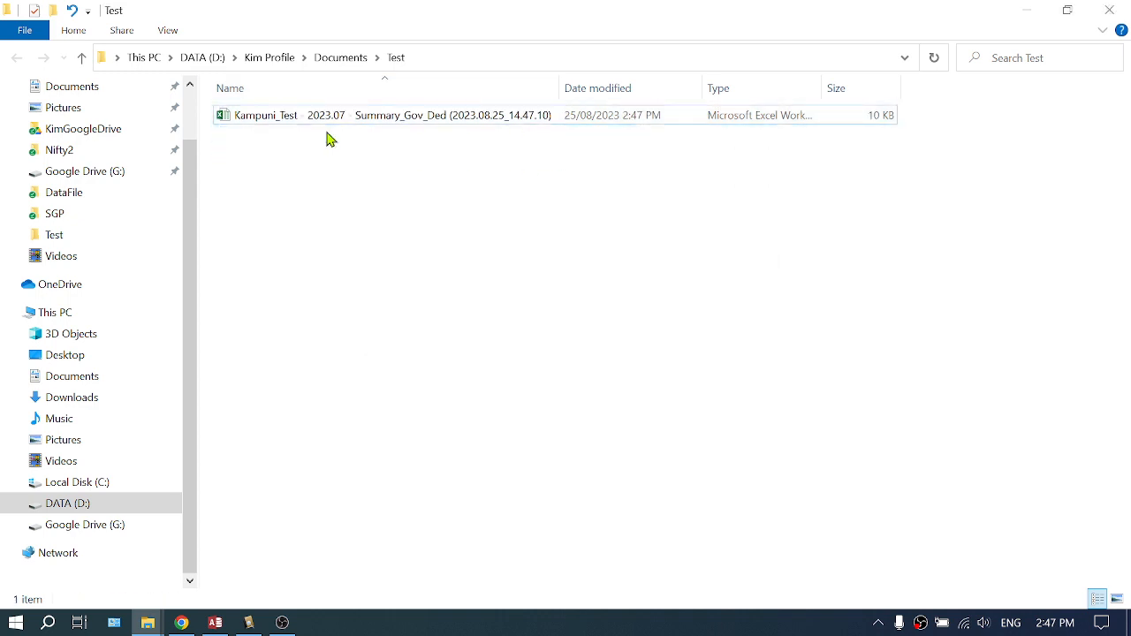
Open the newly exported Summary_Gov_Ded workbook and examine the gHF column
{"action": "double_click", "coordinate": [301, 119]}
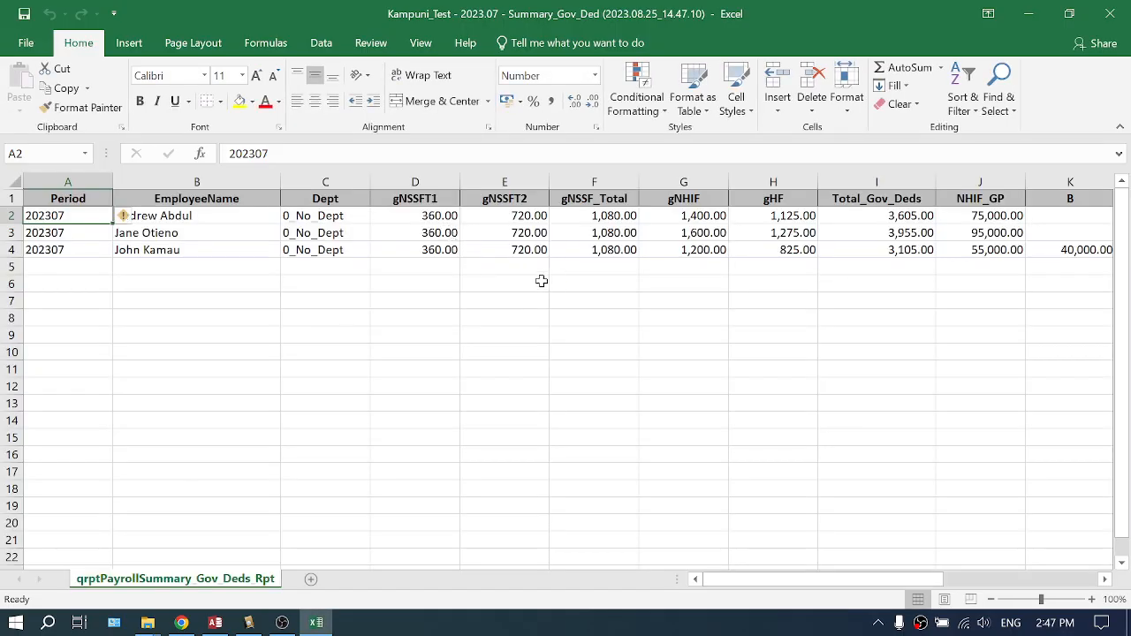
{"action": "left_click", "coordinate": [773, 182]}
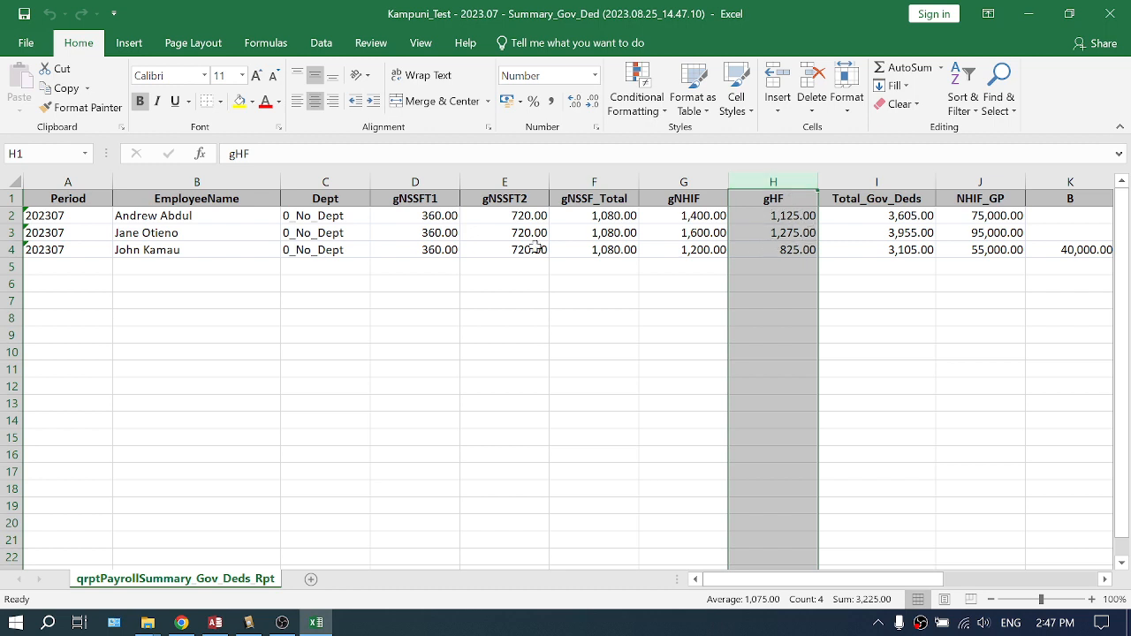
{"action": "left_click", "coordinate": [62, 183]}
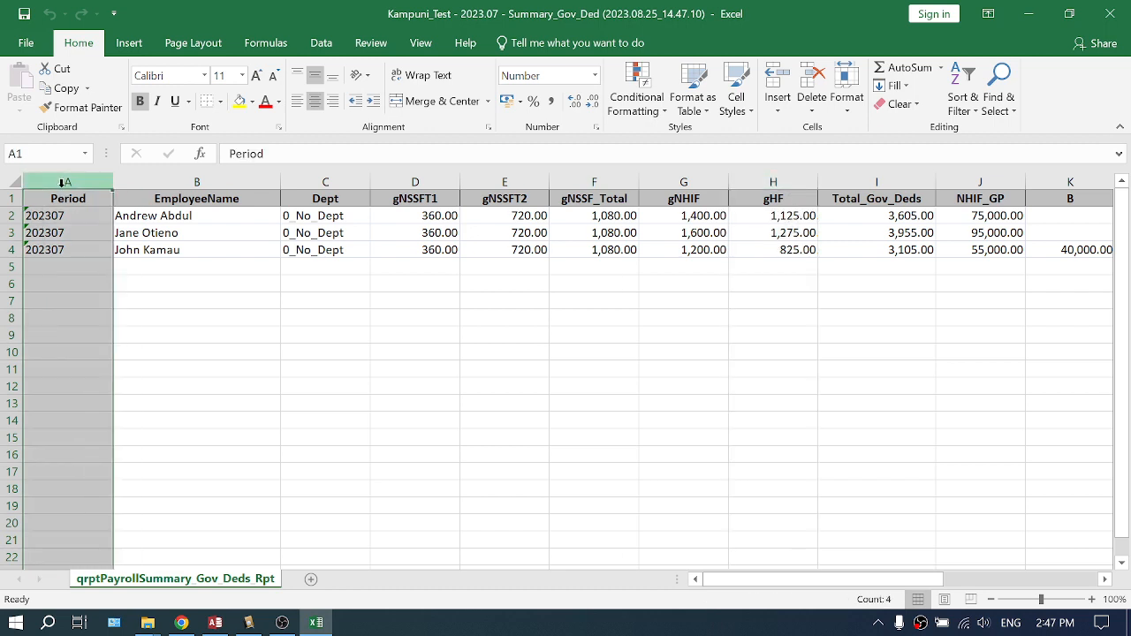
{"action": "left_click", "coordinate": [790, 182]}
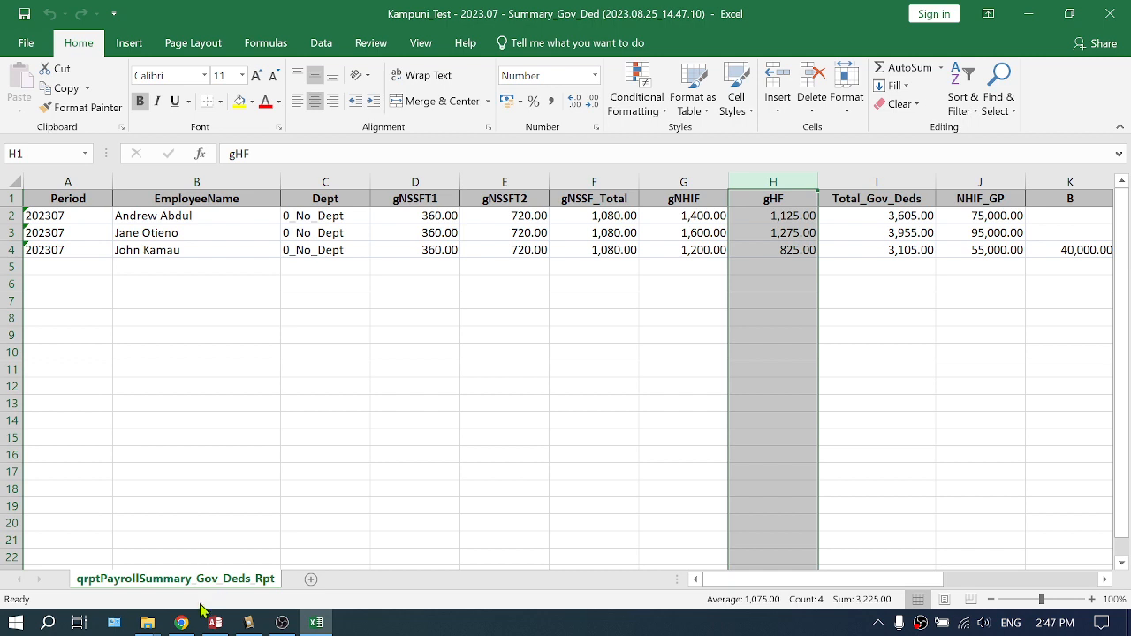
Switch to the Test folder window and create a new Microsoft Excel Worksheet there
{"action": "left_click", "coordinate": [147, 623]}
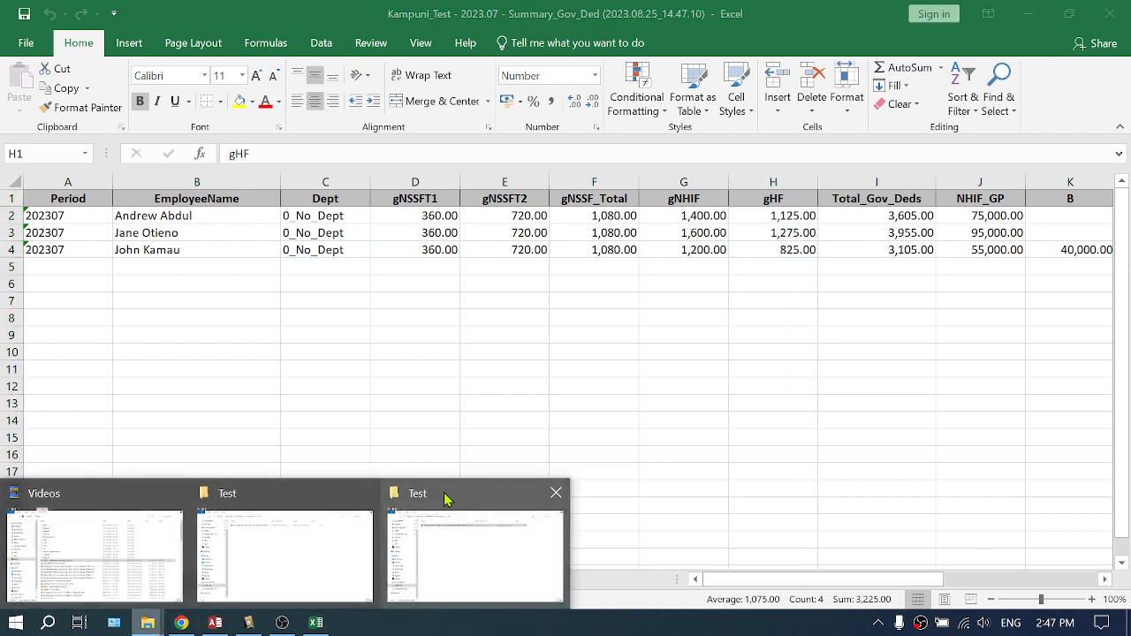
{"action": "left_click", "coordinate": [444, 499]}
{"action": "right_click", "coordinate": [269, 196]}
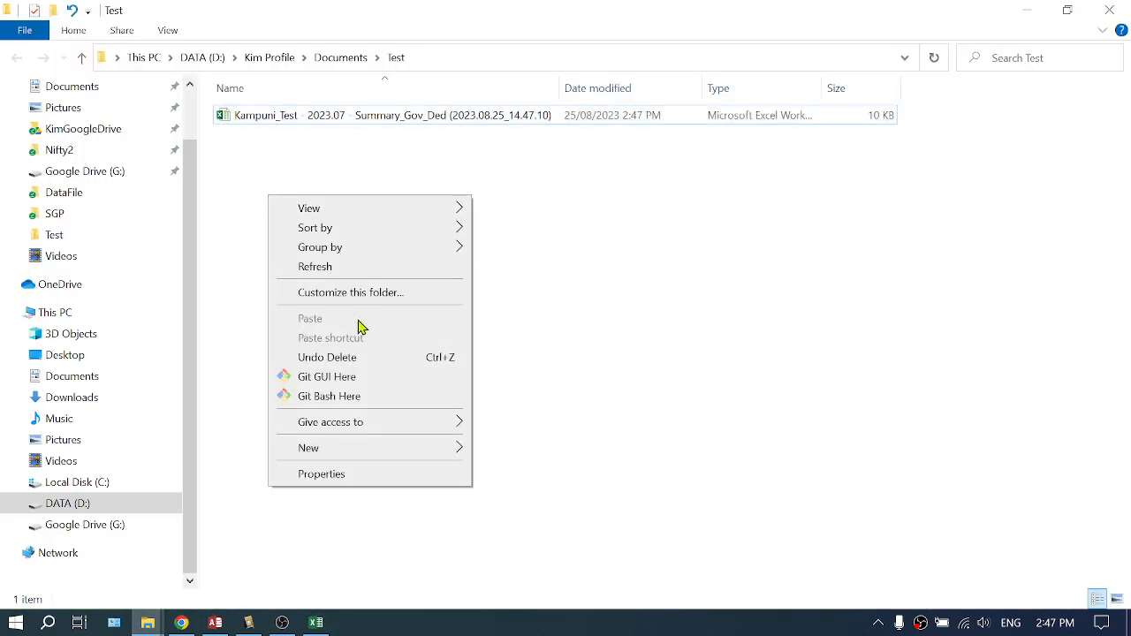
{"action": "mouse_move", "coordinate": [356, 456]}
{"action": "left_click", "coordinate": [535, 433]}
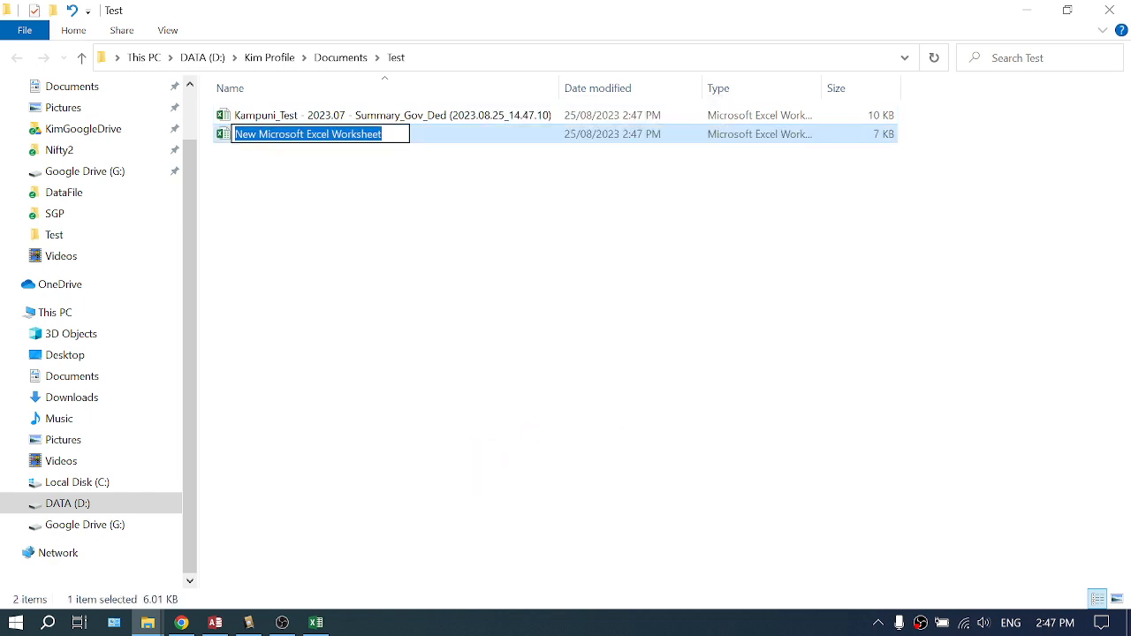
Rename the new worksheet file as July HF into Aug Salaries
{"action": "type", "text": "July HF"}
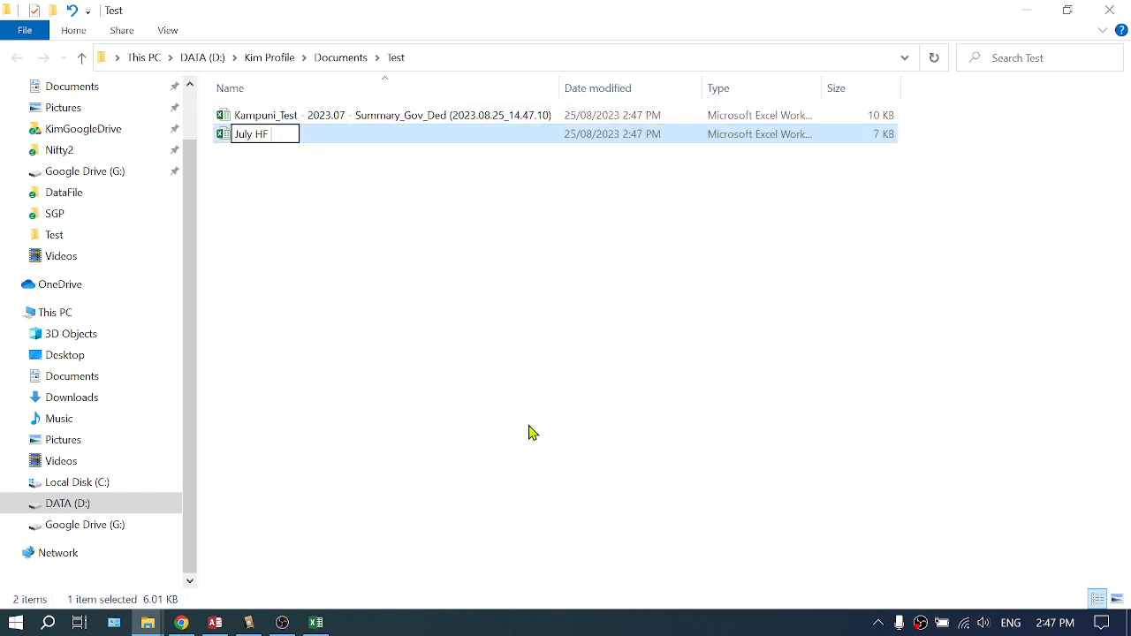
{"action": "type", "text": " into Aug Salar"}
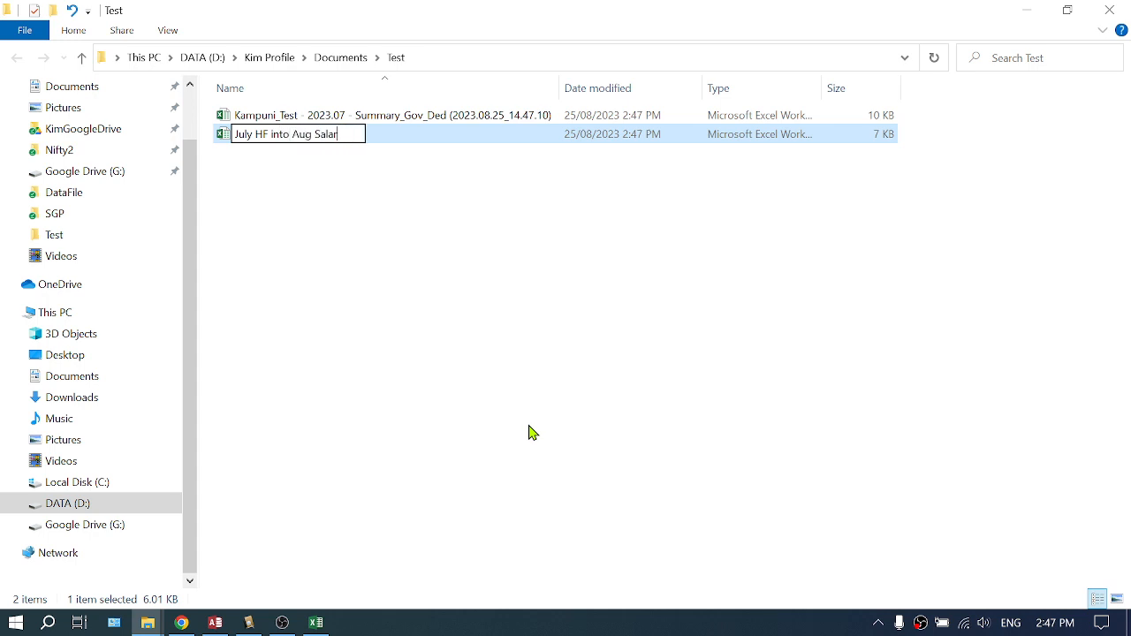
{"action": "type", "text": "ies"}
{"action": "key", "text": "Return"}
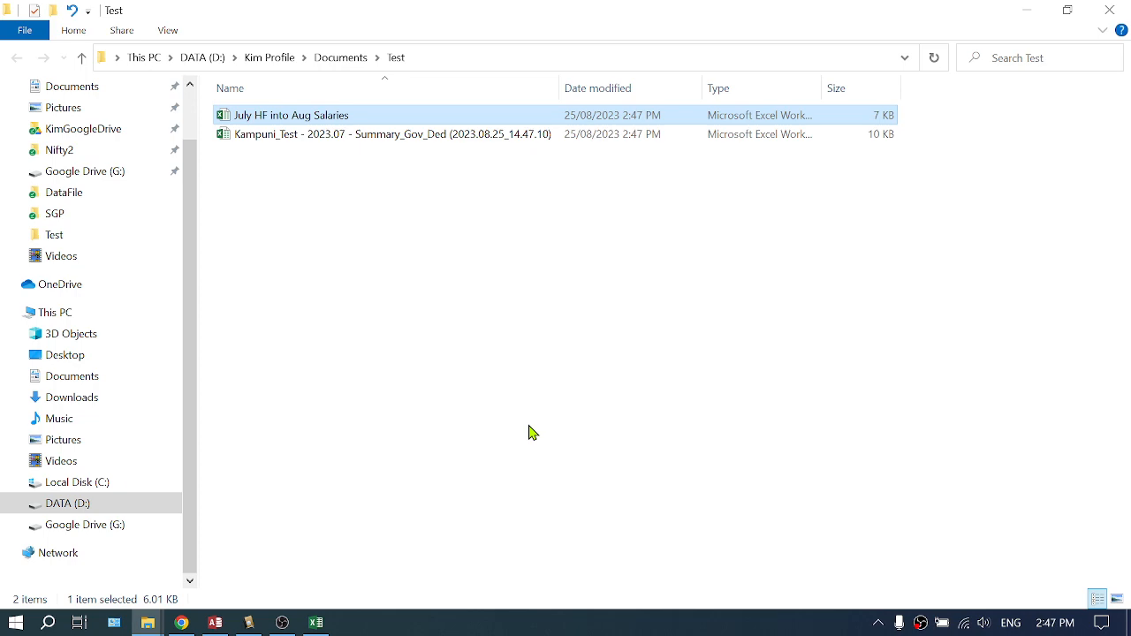
Open the new workbook and copy the EmployeeName column from the Summary_Gov_Ded export into its column A
{"action": "double_click", "coordinate": [303, 120]}
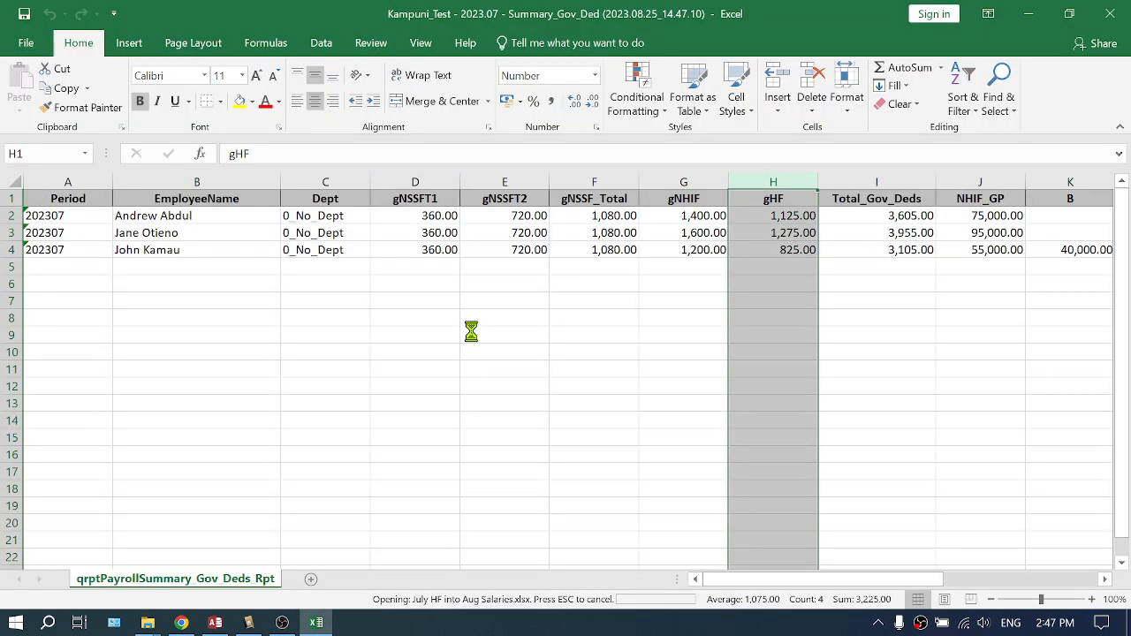
{"action": "key", "text": "alt+Tab"}
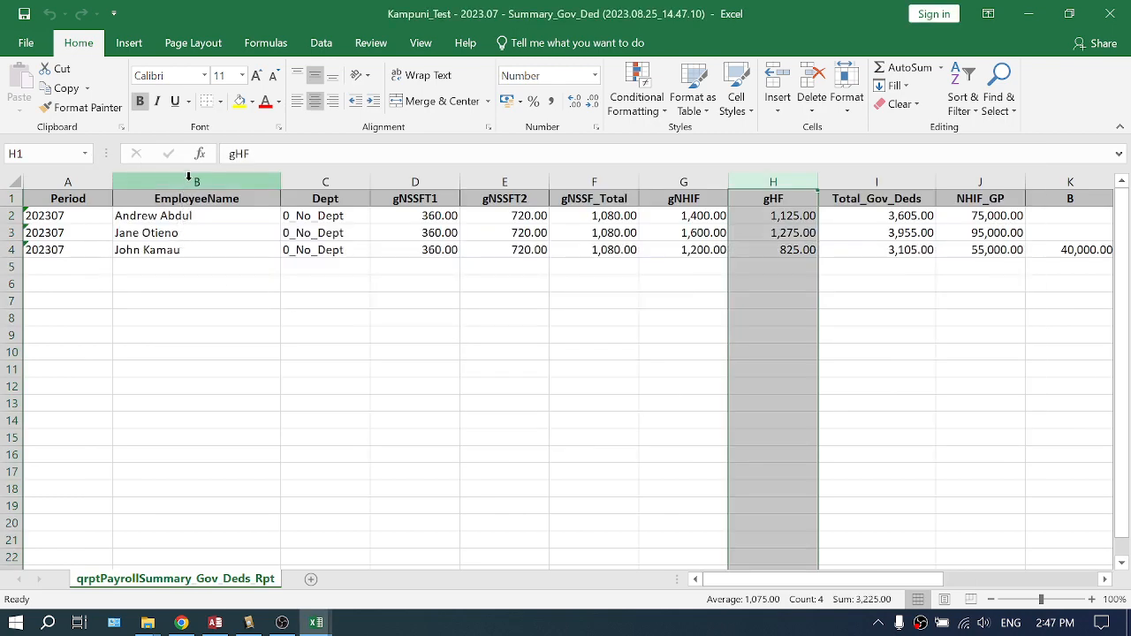
{"action": "left_click", "coordinate": [189, 182]}
{"action": "key", "text": "ctrl+c"}
{"action": "key", "text": "alt+Tab"}
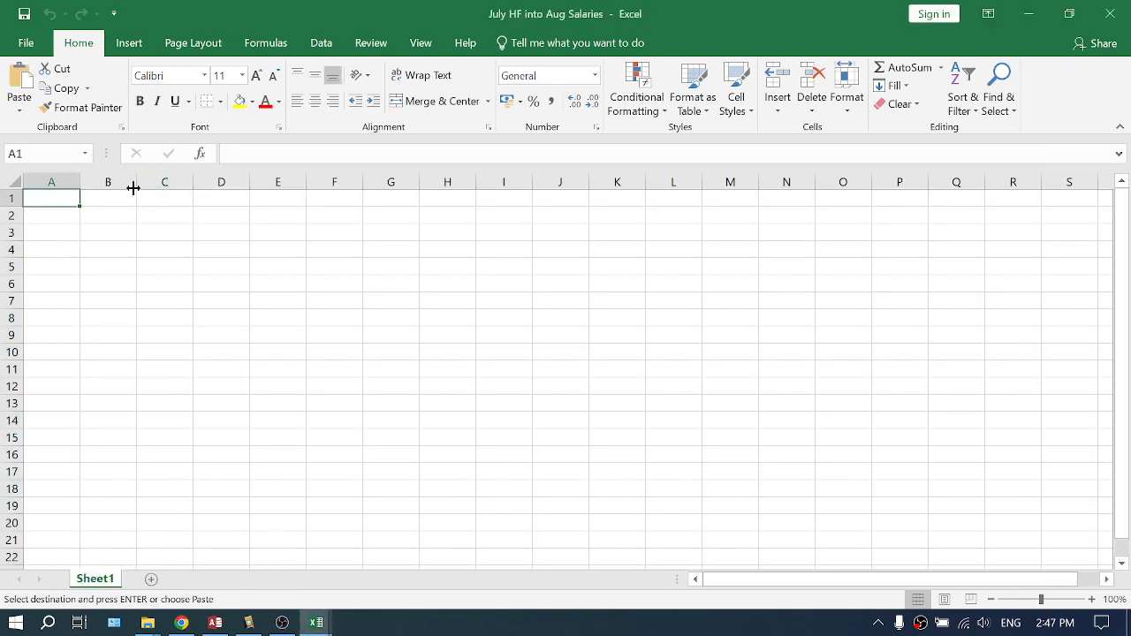
{"action": "left_click", "coordinate": [53, 180]}
{"action": "key", "text": "ctrl+v"}
{"action": "key", "text": "alt+Tab"}
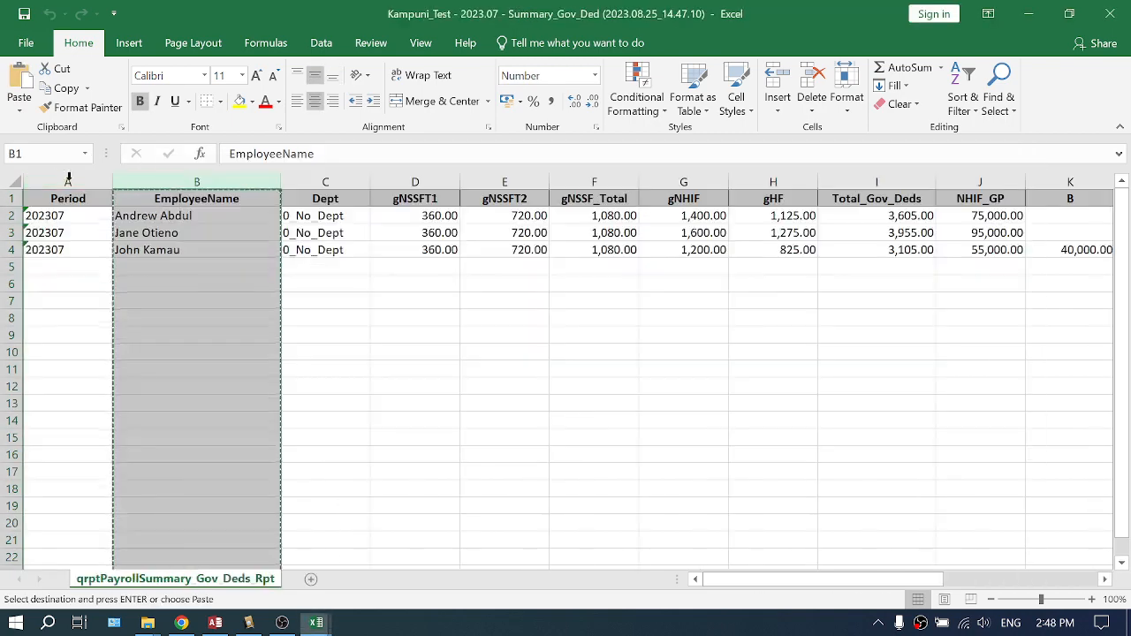
Copy the gHF column from the export into column B of the new workbook
{"action": "left_click", "coordinate": [806, 180]}
{"action": "key", "text": "ctrl+c"}
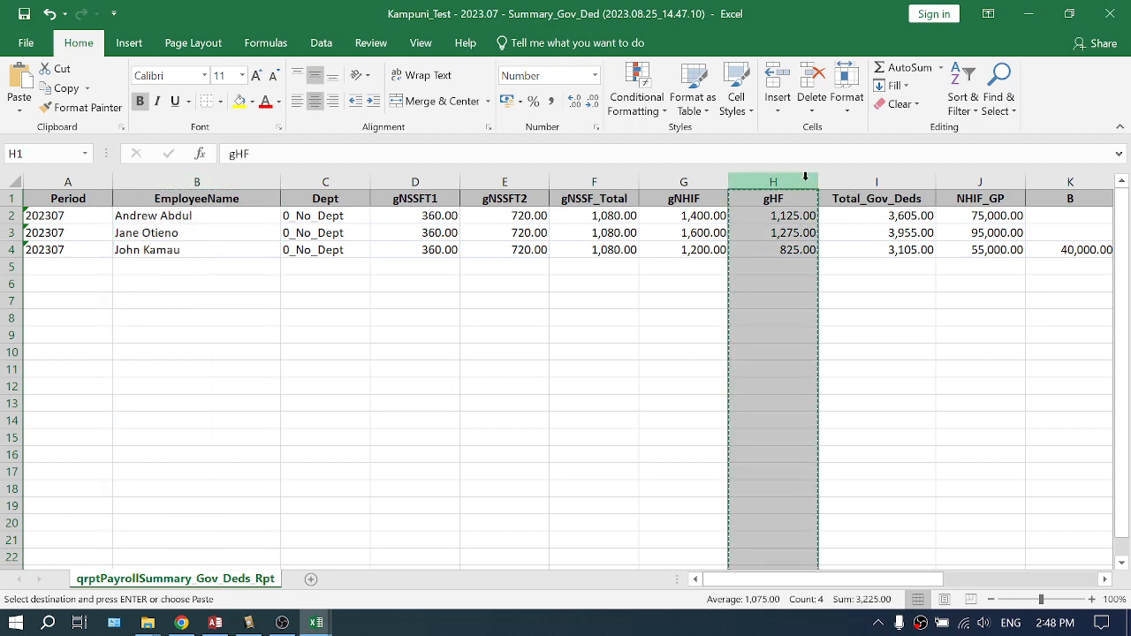
{"action": "key", "text": "alt+Tab"}
{"action": "left_click", "coordinate": [228, 180]}
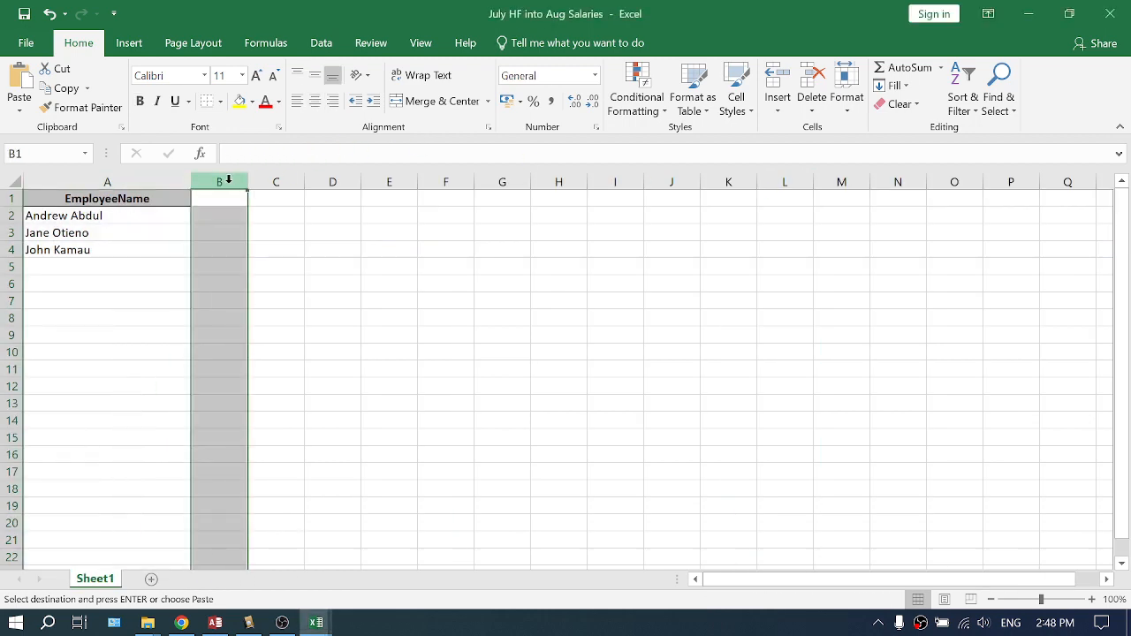
{"action": "key", "text": "ctrl+v"}
Rename the column A header to EmpName
{"action": "left_click", "coordinate": [141, 200]}
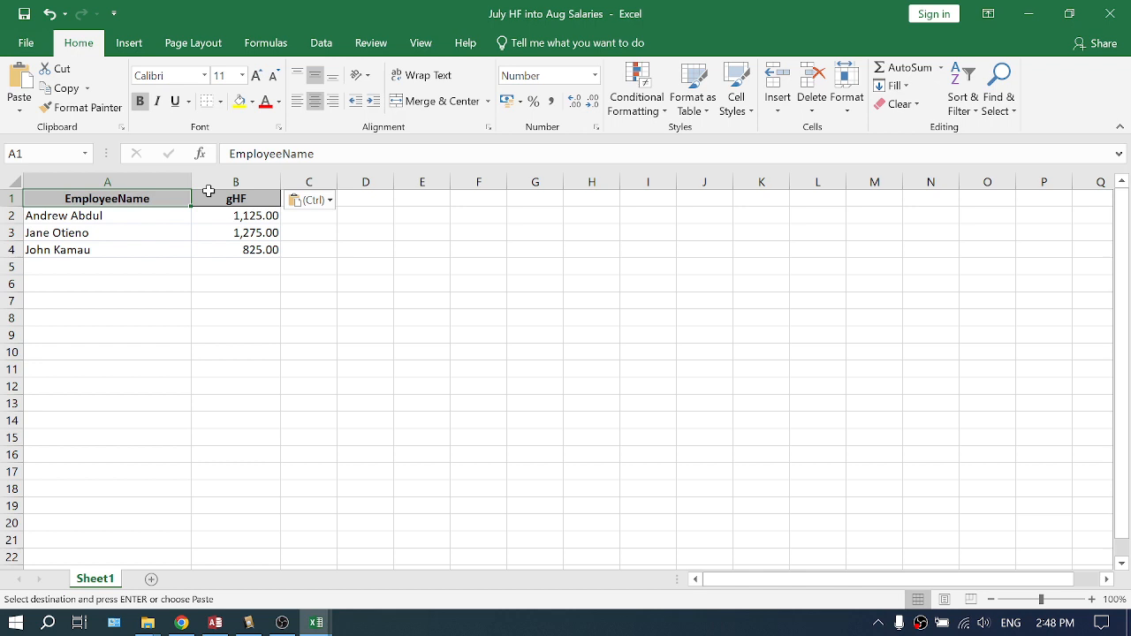
{"action": "left_click", "coordinate": [282, 155]}
{"action": "key", "text": "BackSpace"}
{"action": "key", "text": "BackSpace"}
{"action": "key", "text": "BackSpace"}
{"action": "key", "text": "BackSpace"}
{"action": "key", "text": "BackSpace"}
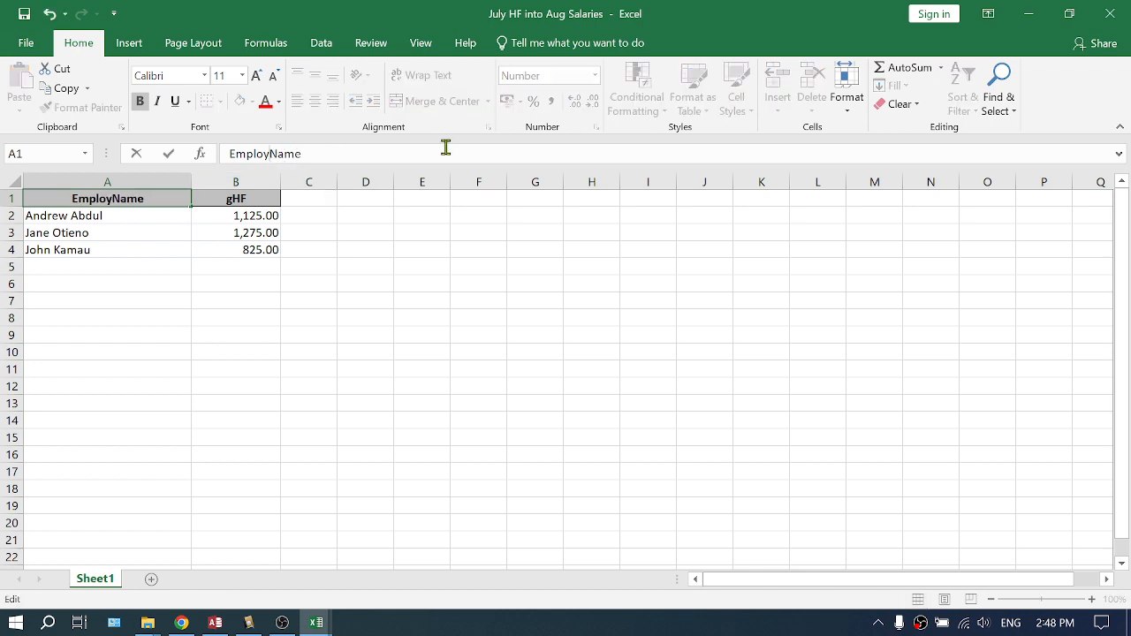
{"action": "key", "text": "Return"}
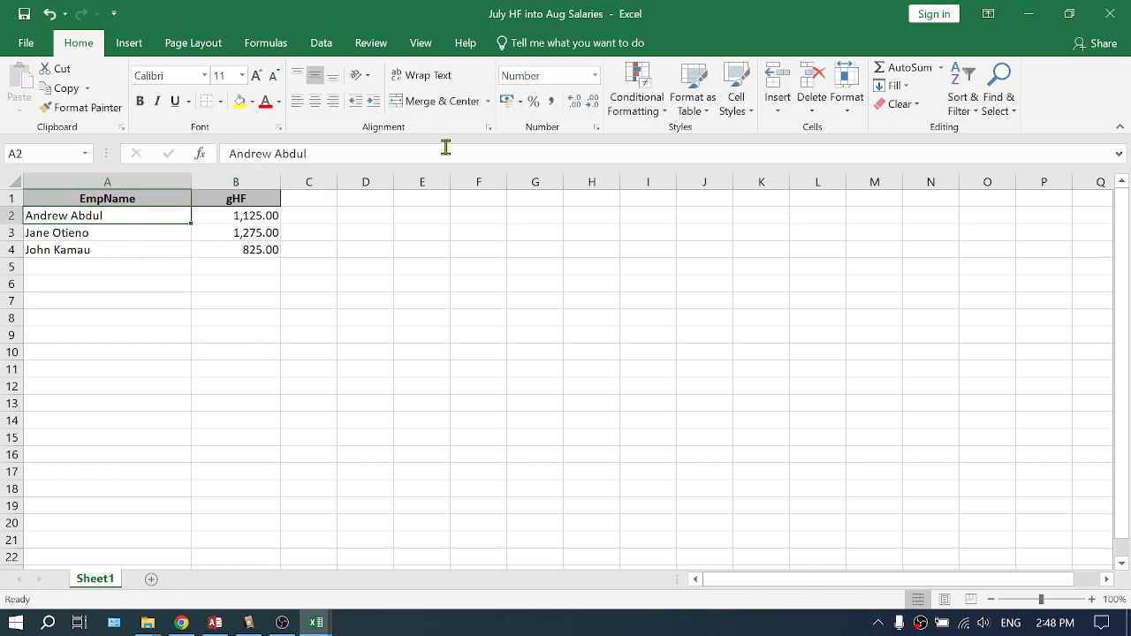
Rename the column B header to Amount1
{"action": "key", "text": "Up"}
{"action": "key", "text": "Right"}
{"action": "type", "text": "A"}
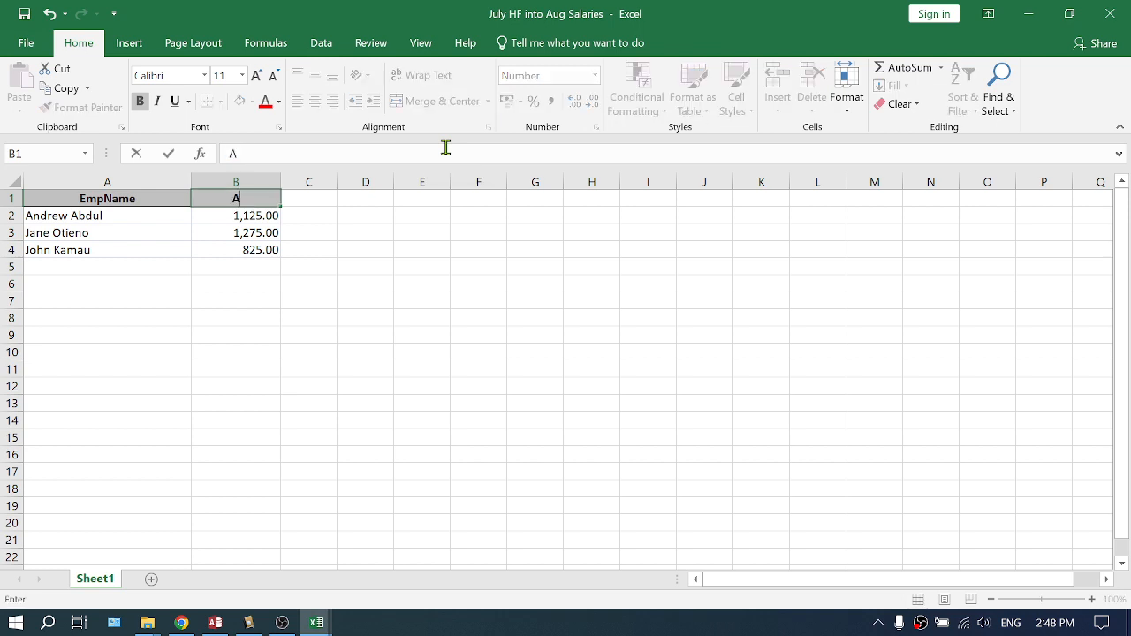
{"action": "type", "text": "mount1"}
{"action": "key", "text": "Return"}
{"action": "key", "text": "Up"}
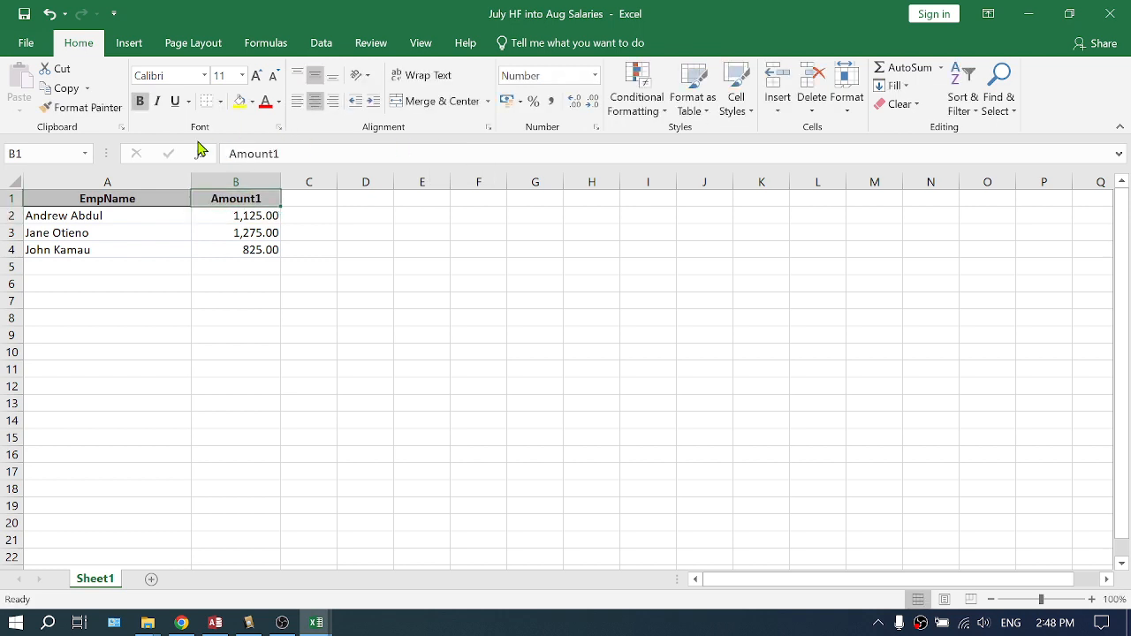
Autofit both column widths, then close the workbook and save the changes
{"action": "left_click_drag", "start_coordinate": [189, 179], "coordinate": [189, 179]}
{"action": "double_click", "coordinate": [189, 179]}
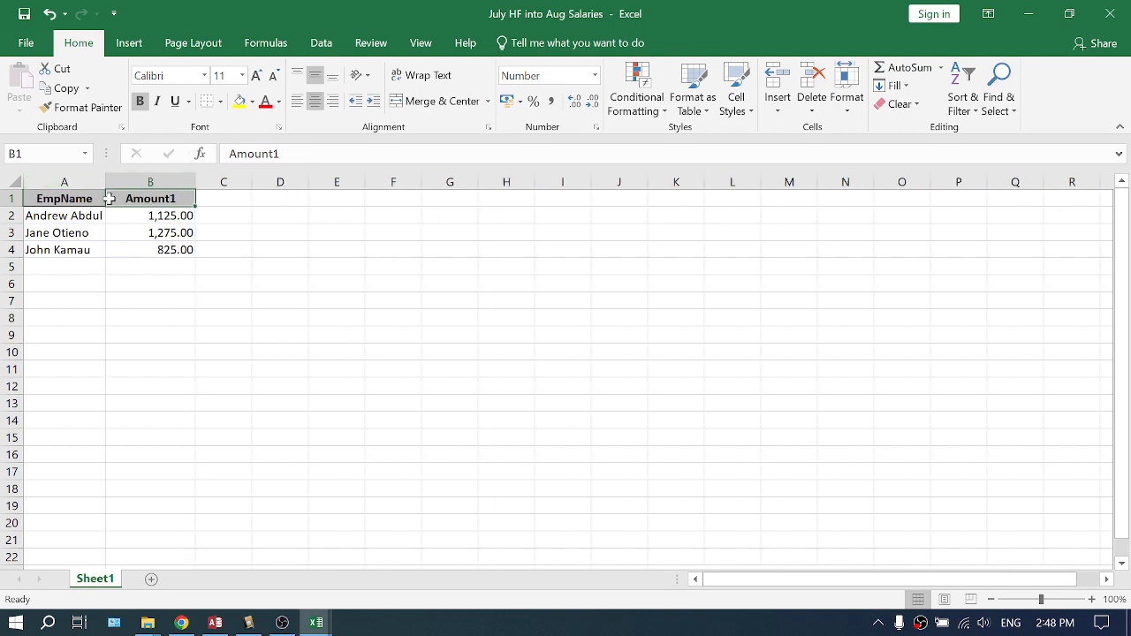
{"action": "double_click", "coordinate": [194, 179]}
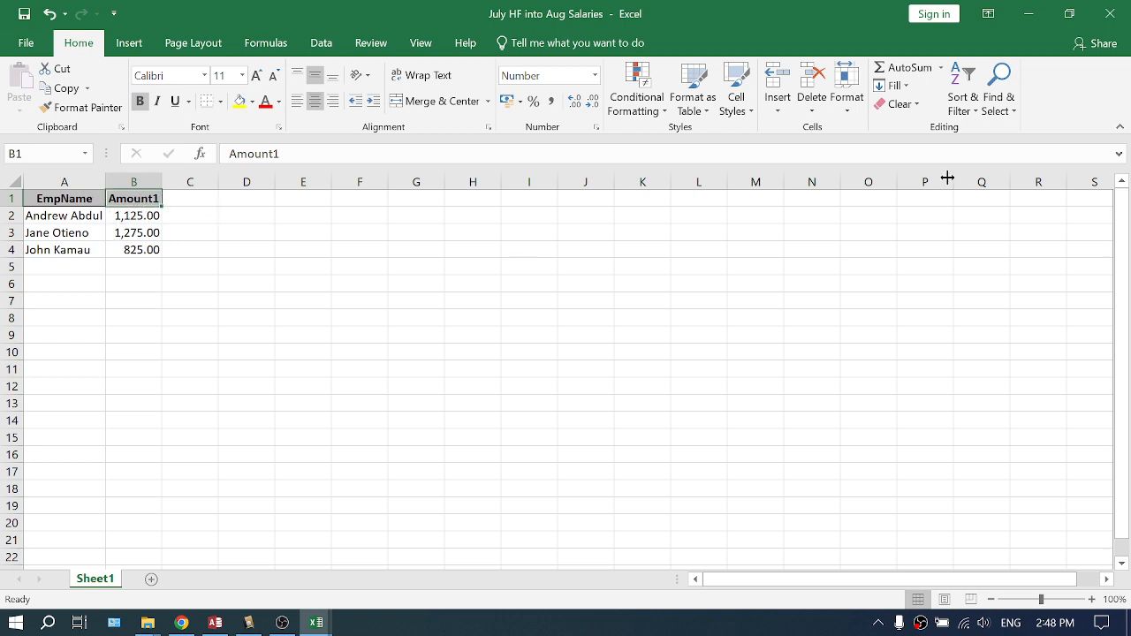
{"action": "left_click", "coordinate": [1111, 13]}
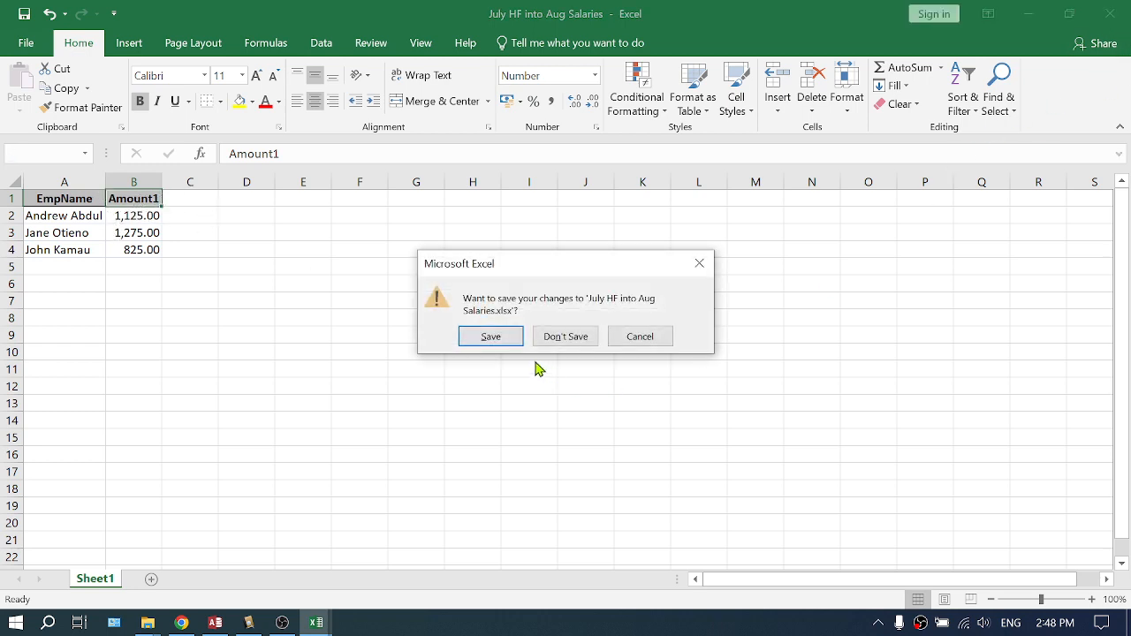
{"action": "left_click", "coordinate": [497, 341]}
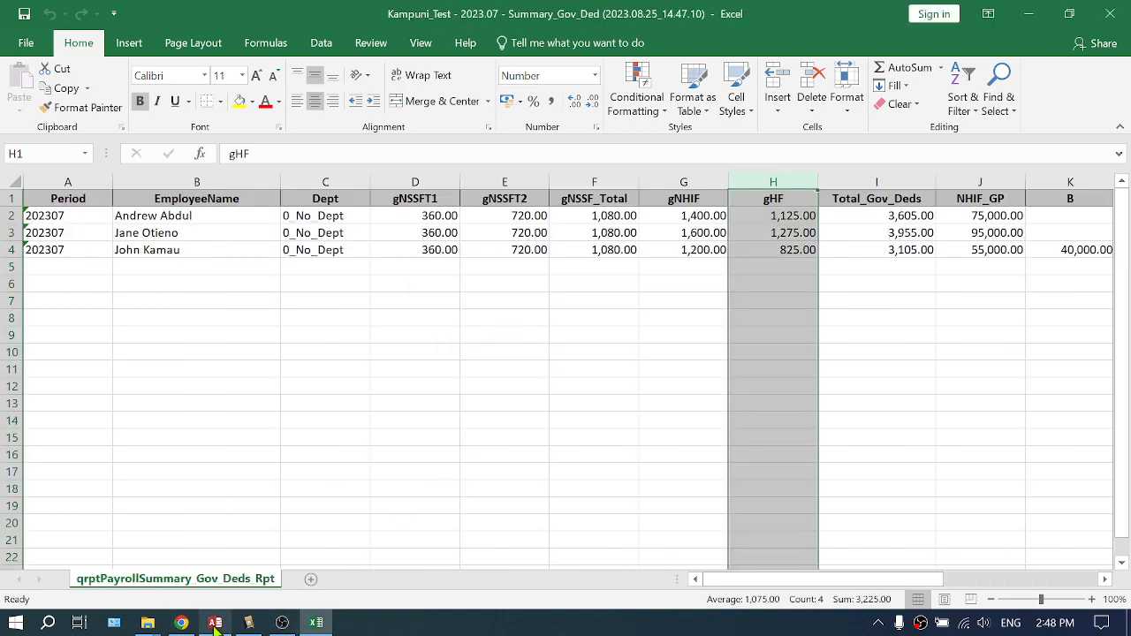
Open Import Salary in Nifty Payroll and import July HF into Aug Salaries from the Test folder
{"action": "left_click", "coordinate": [215, 623]}
{"action": "left_click", "coordinate": [1121, 145]}
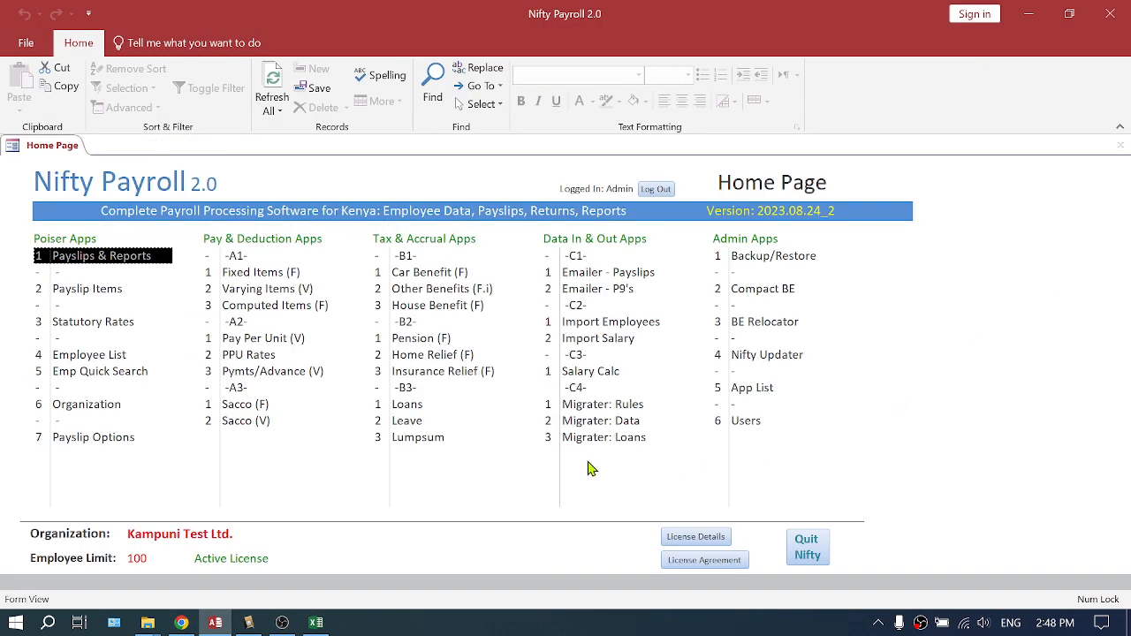
{"action": "left_click", "coordinate": [607, 343]}
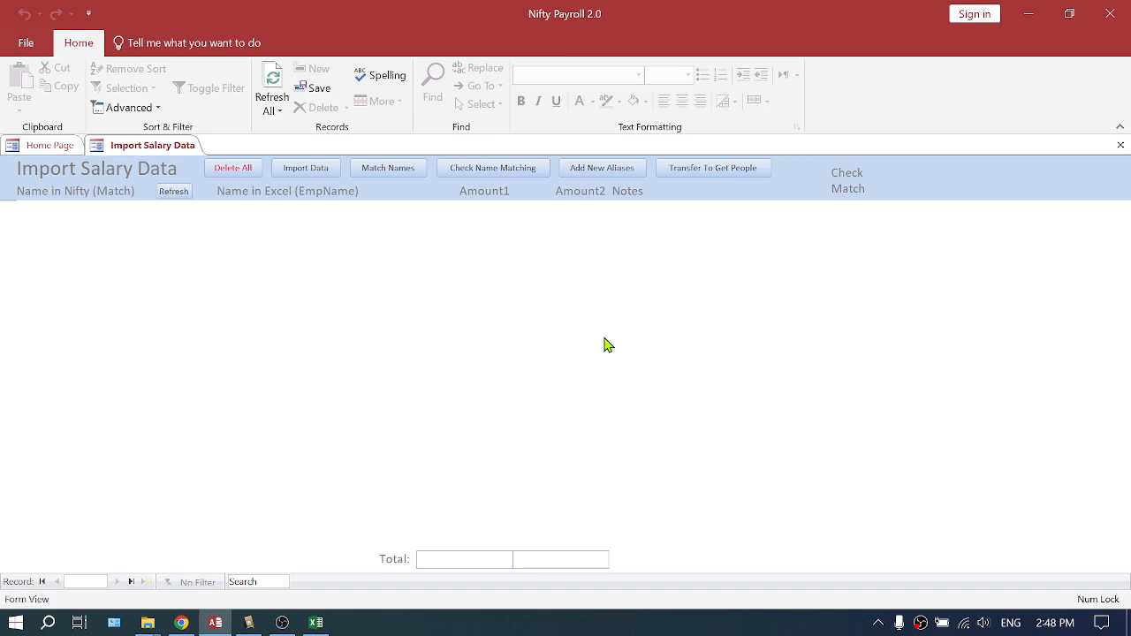
{"action": "left_click", "coordinate": [309, 168]}
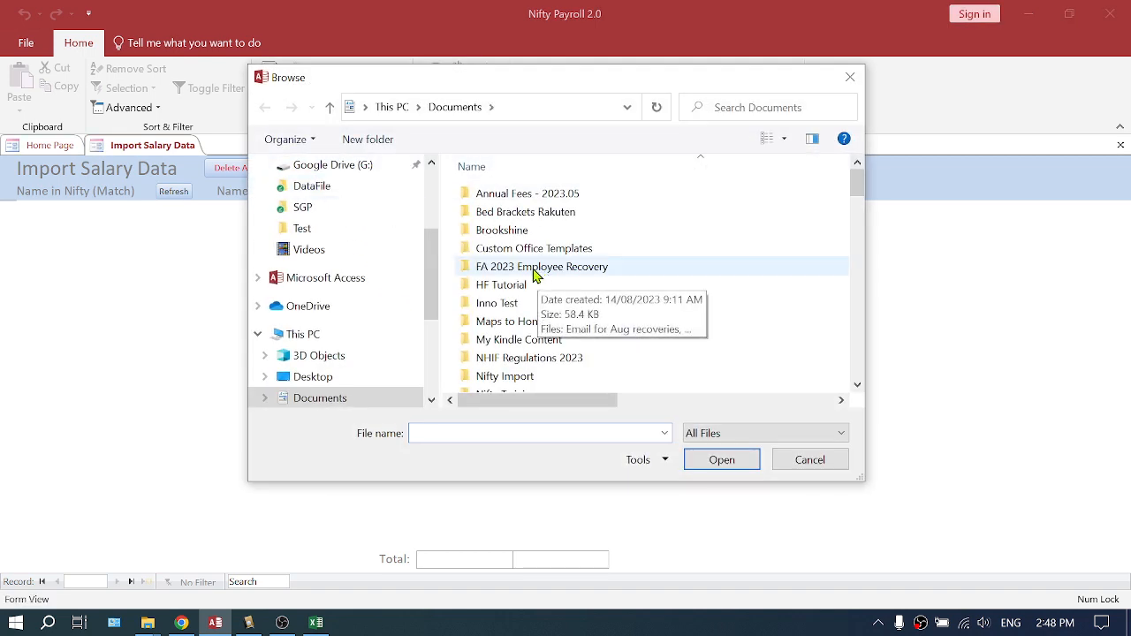
{"action": "left_click", "coordinate": [297, 230]}
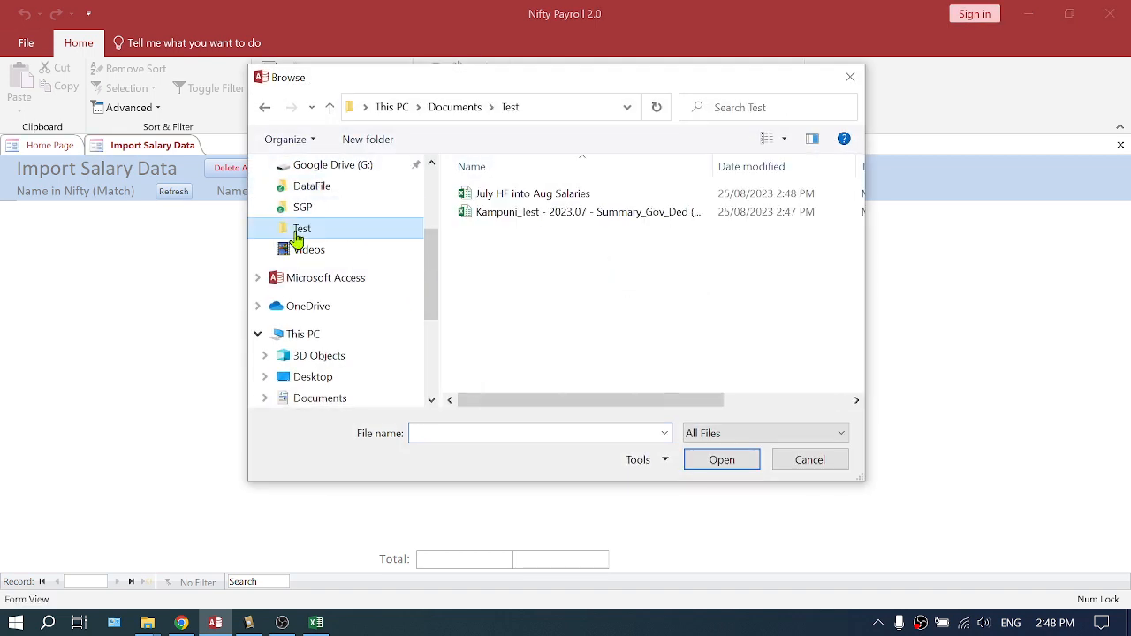
{"action": "left_click", "coordinate": [513, 198]}
{"action": "double_click", "coordinate": [521, 200]}
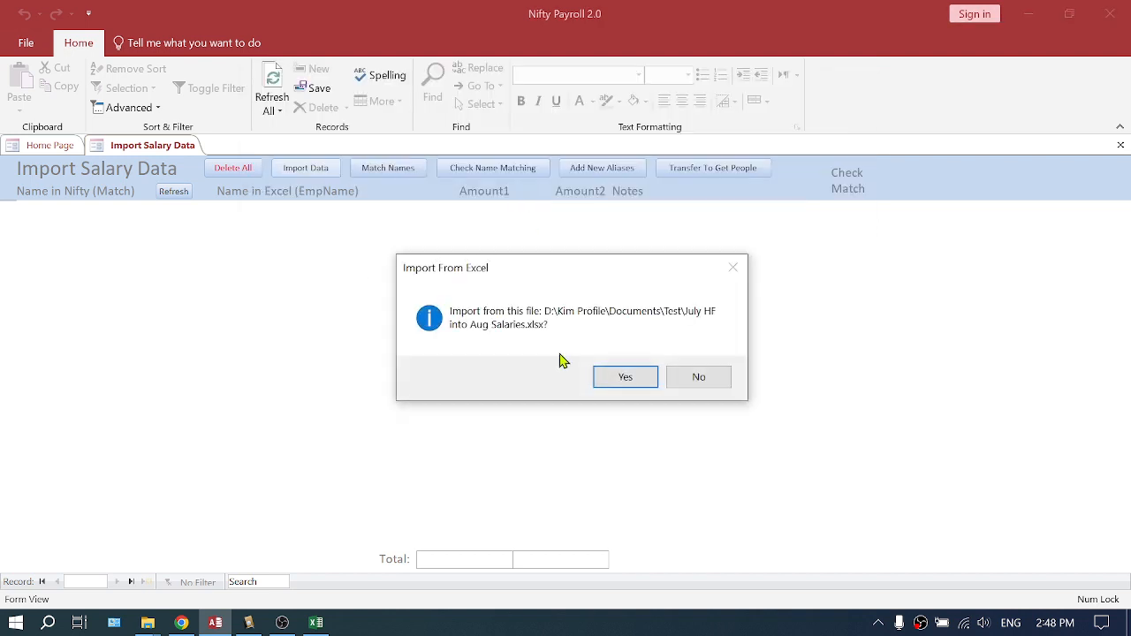
{"action": "left_click", "coordinate": [627, 381]}
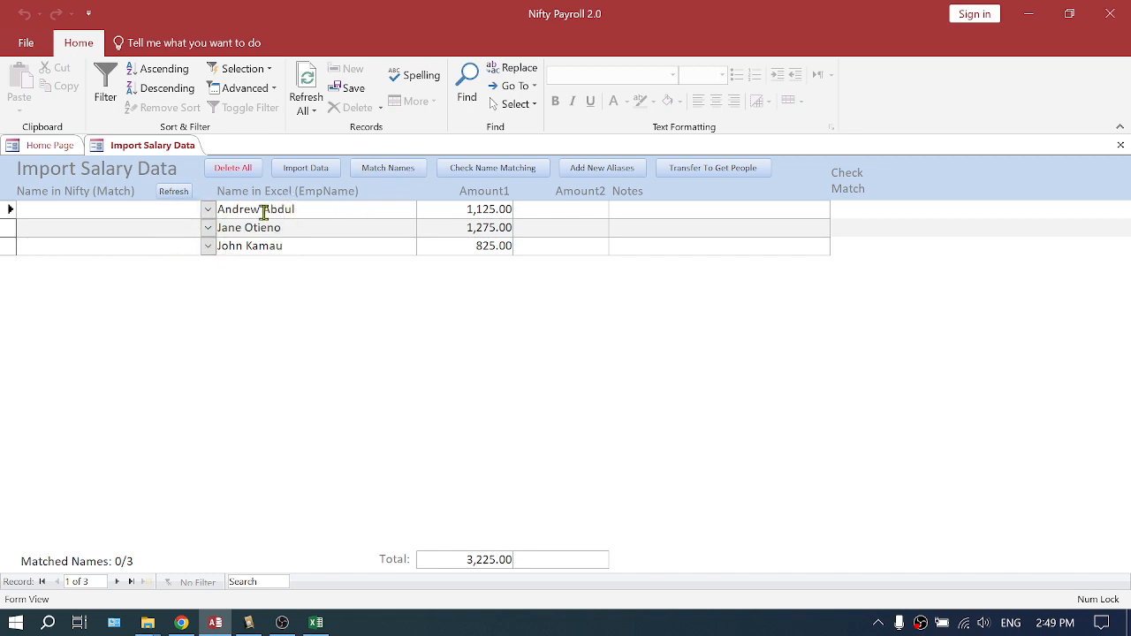
Match the imported names to Nifty employees and check the matched name list for the first row
{"action": "left_click", "coordinate": [392, 174]}
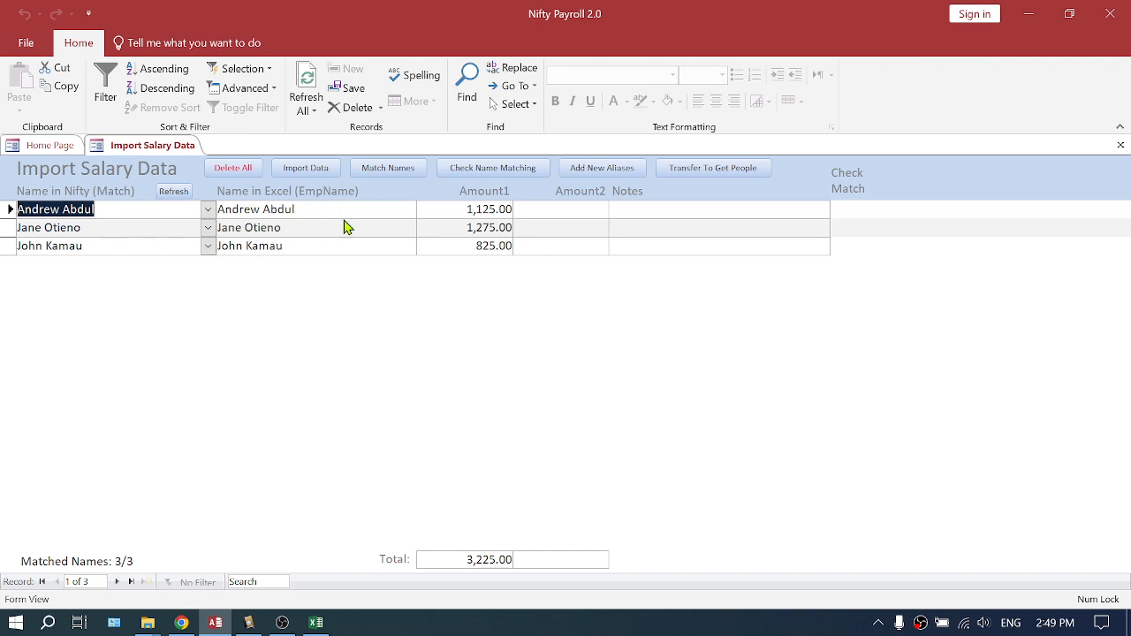
{"action": "left_click", "coordinate": [208, 211]}
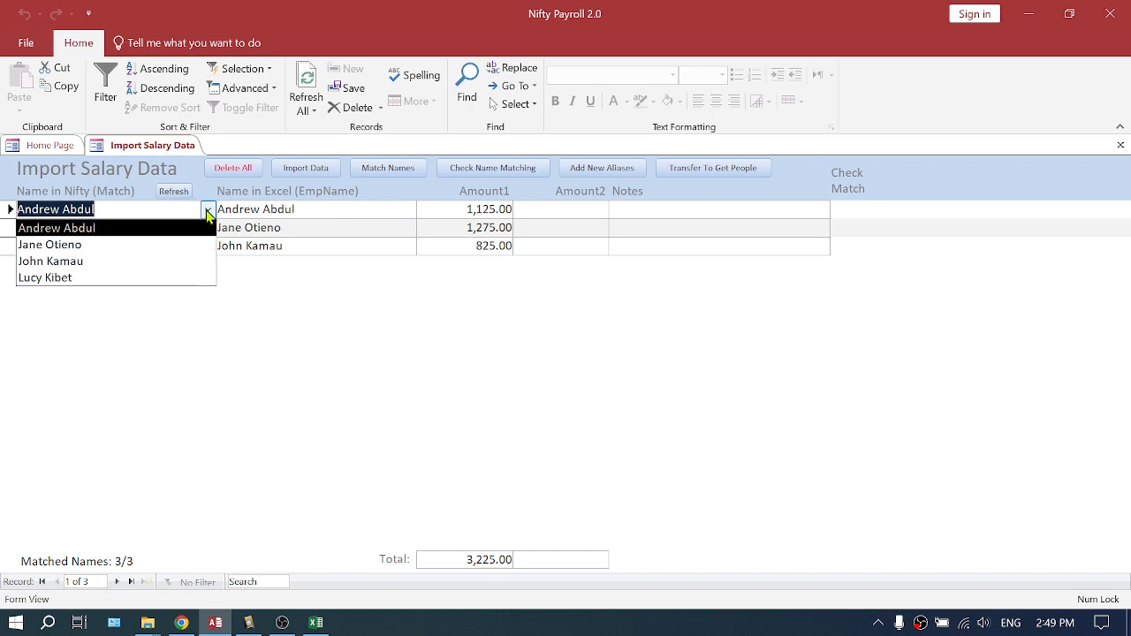
{"action": "left_click", "coordinate": [254, 225]}
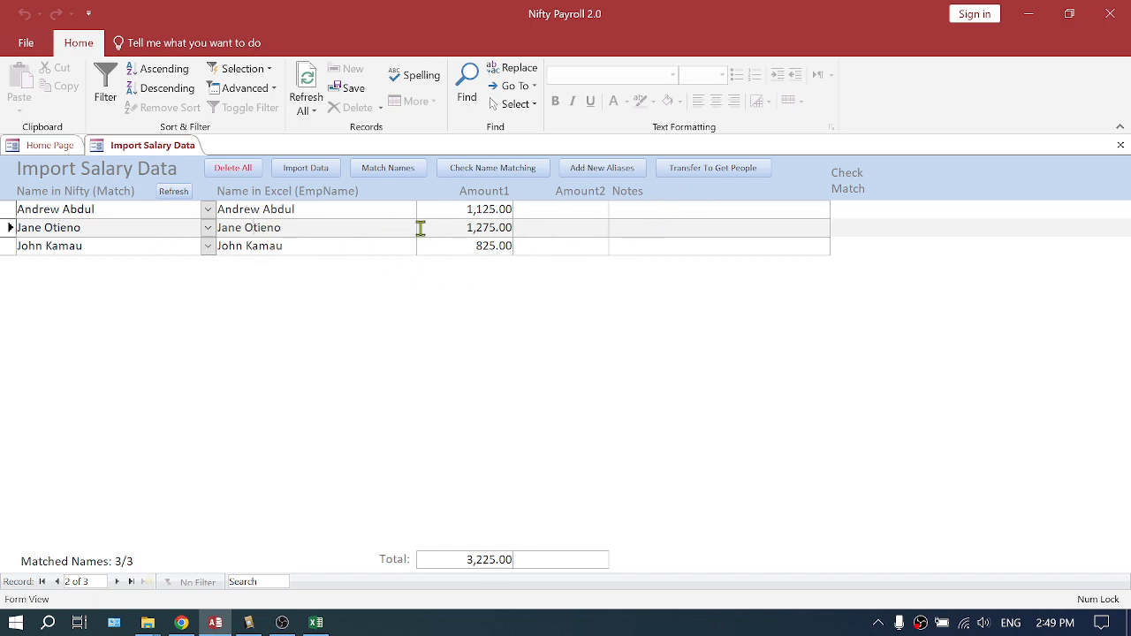
Open Varying Items to review the existing August entries, then close it and return to Import Salary Data
{"action": "left_click", "coordinate": [51, 145]}
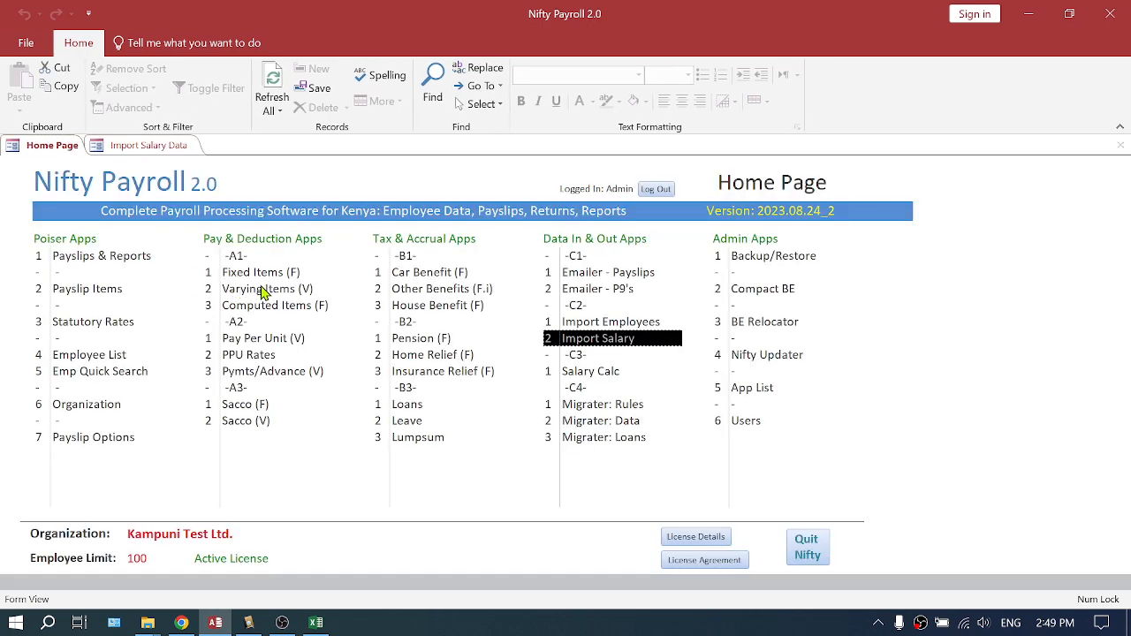
{"action": "left_click", "coordinate": [263, 293]}
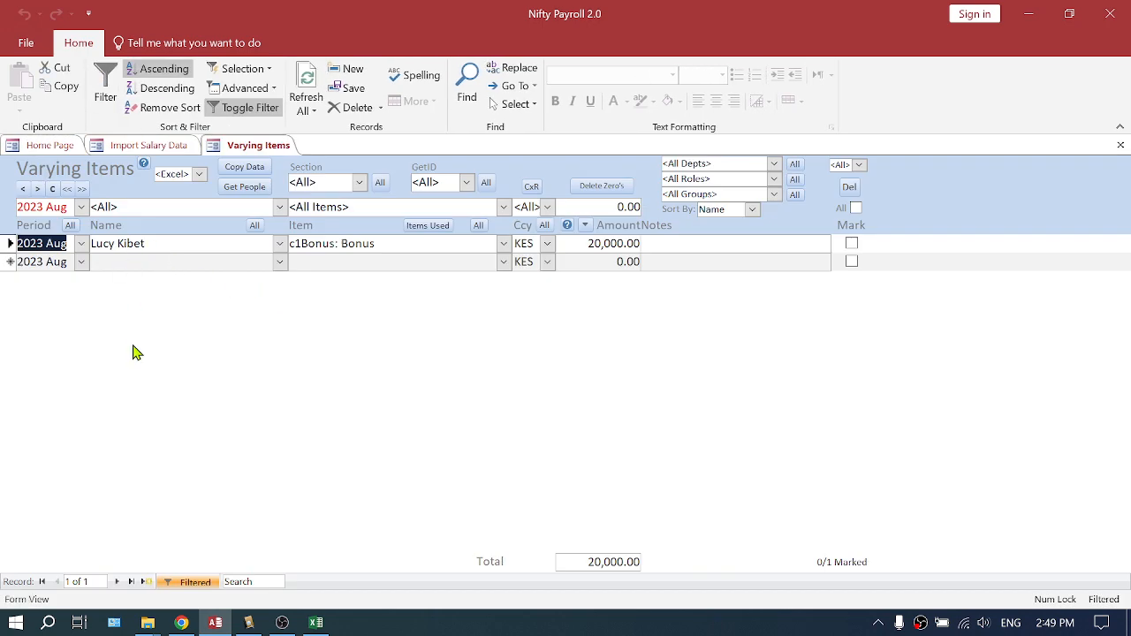
{"action": "left_click", "coordinate": [1121, 145]}
{"action": "left_click", "coordinate": [173, 147]}
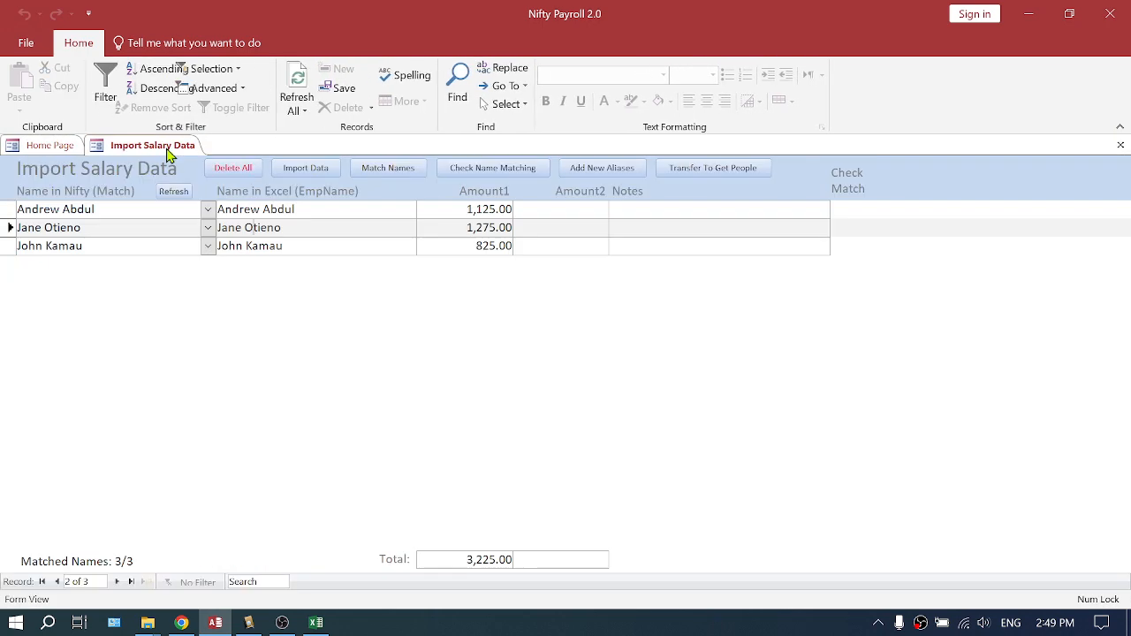
Transfer the matched employees to Get People and browse the Add To App item tabs
{"action": "left_click", "coordinate": [720, 170]}
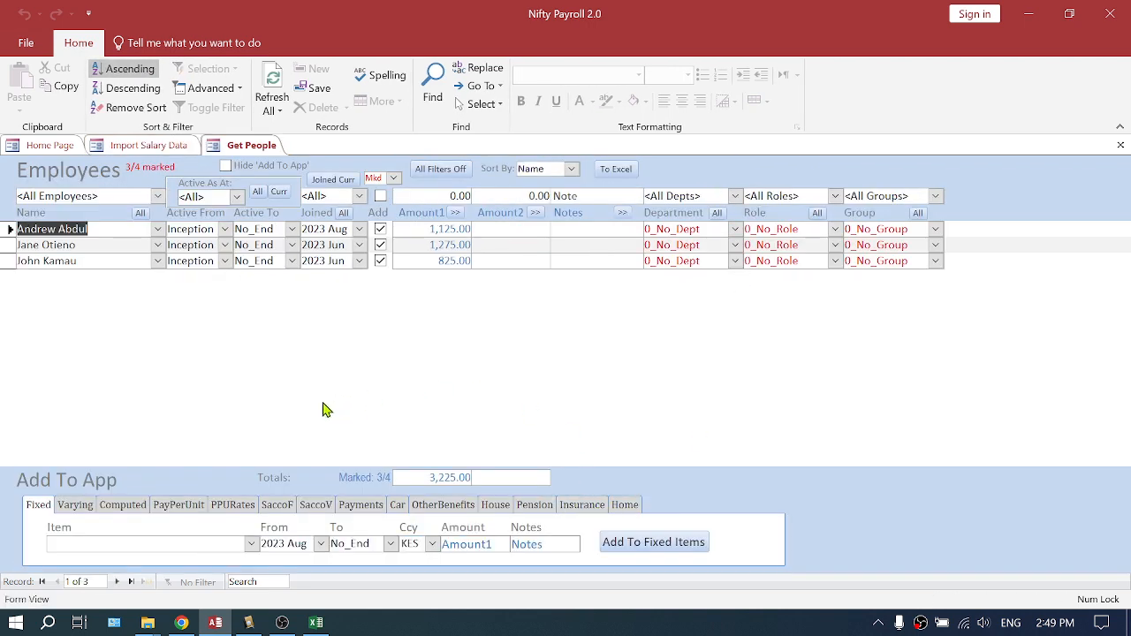
{"action": "left_click", "coordinate": [78, 505]}
{"action": "left_click", "coordinate": [126, 505]}
{"action": "left_click", "coordinate": [181, 505]}
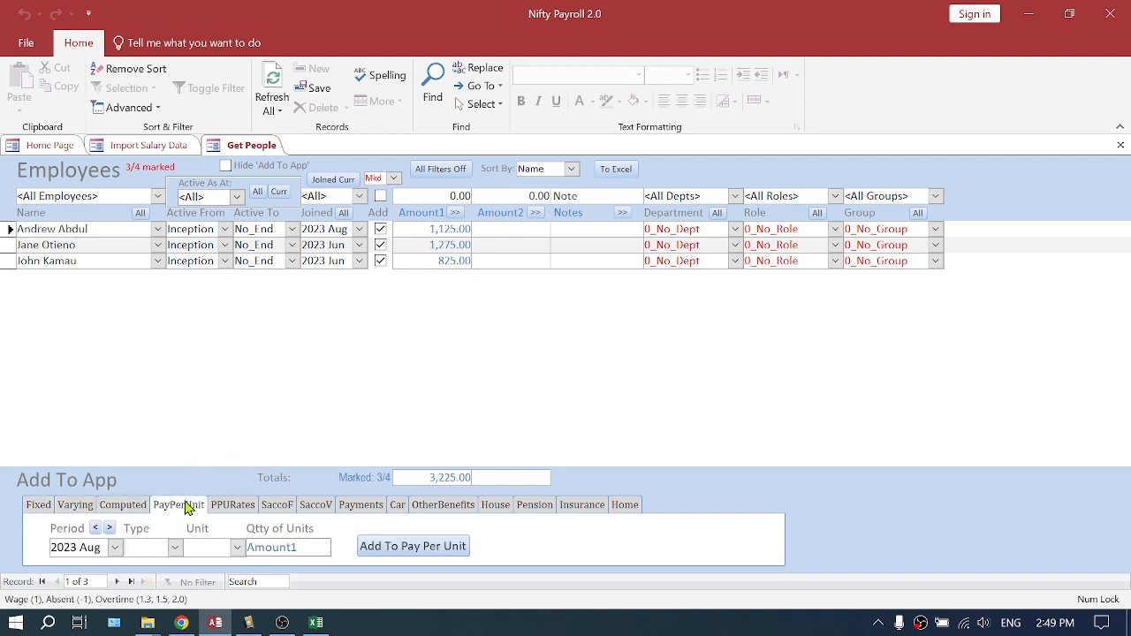
{"action": "left_click", "coordinate": [232, 504]}
{"action": "left_click", "coordinate": [277, 504]}
{"action": "left_click", "coordinate": [316, 505]}
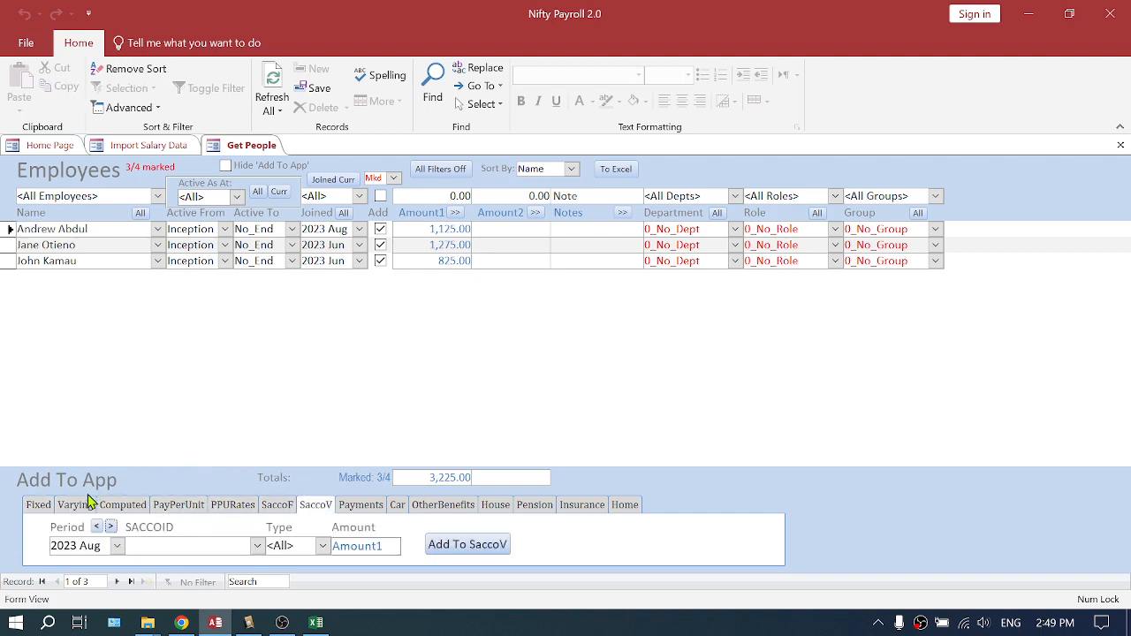
{"action": "left_click", "coordinate": [39, 504]}
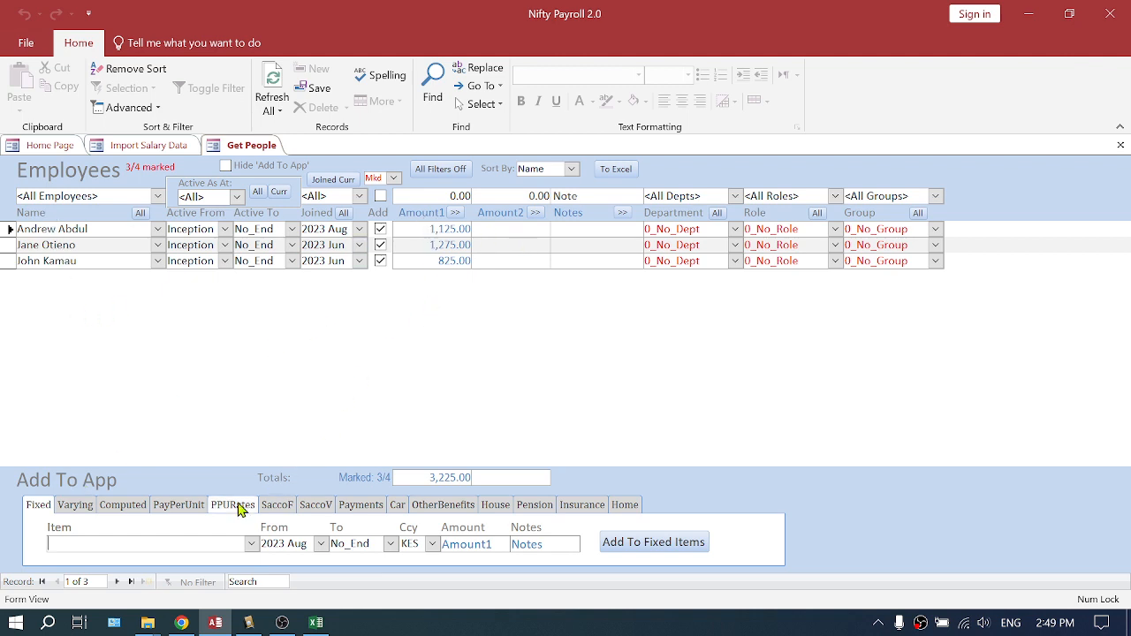
Set up a Varying entry for period 2023 Aug with the item v2Recovery: Recovery
{"action": "left_click", "coordinate": [78, 507]}
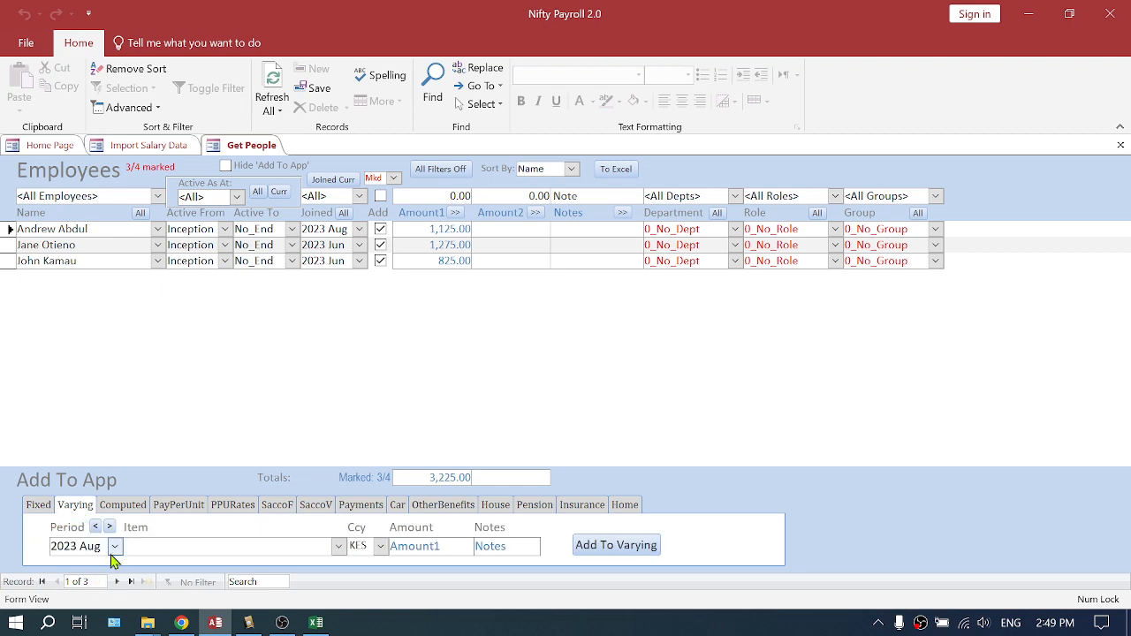
{"action": "left_click", "coordinate": [115, 549]}
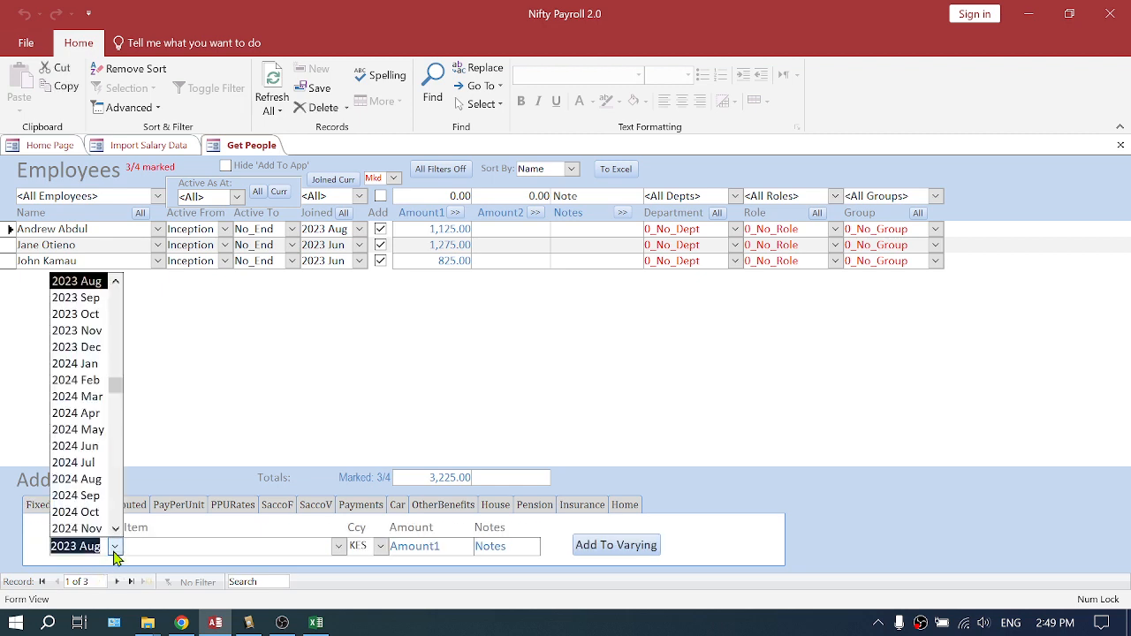
{"action": "left_click", "coordinate": [339, 546]}
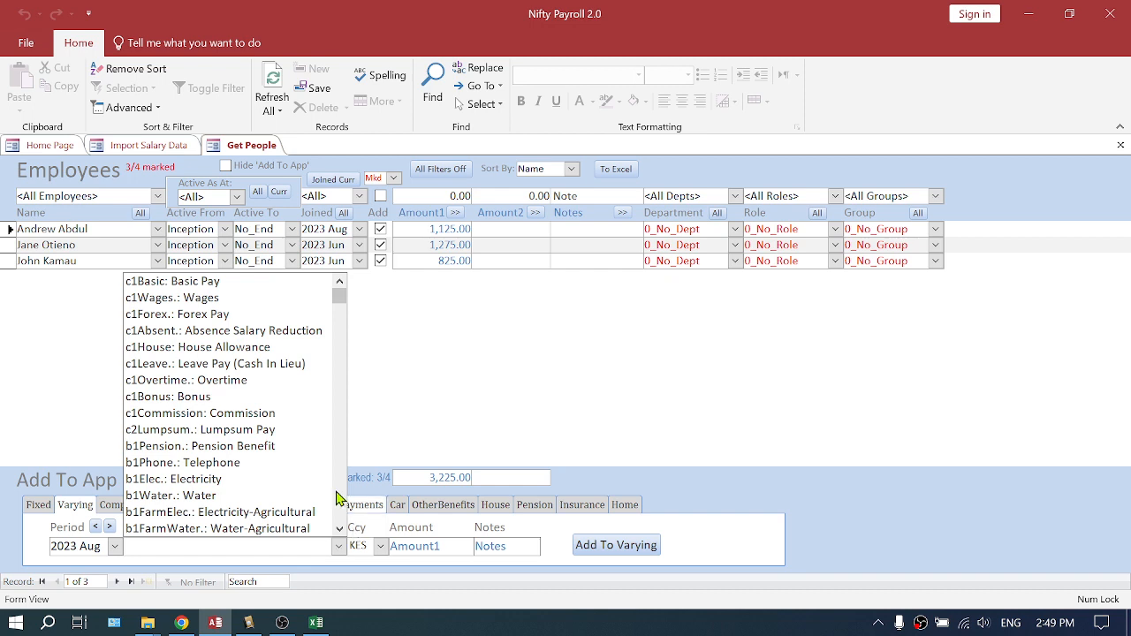
{"action": "scroll", "coordinate": [336, 500], "scroll_direction": "down", "scroll_amount": 5}
{"action": "scroll", "coordinate": [345, 502], "scroll_direction": "down", "scroll_amount": 5}
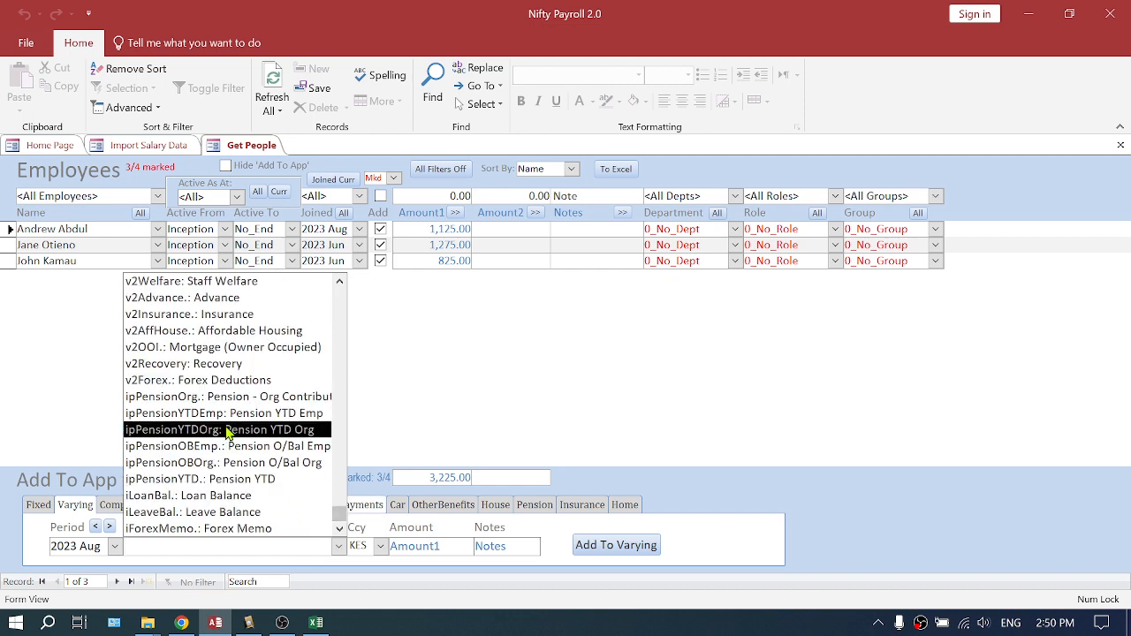
{"action": "left_click", "coordinate": [208, 366]}
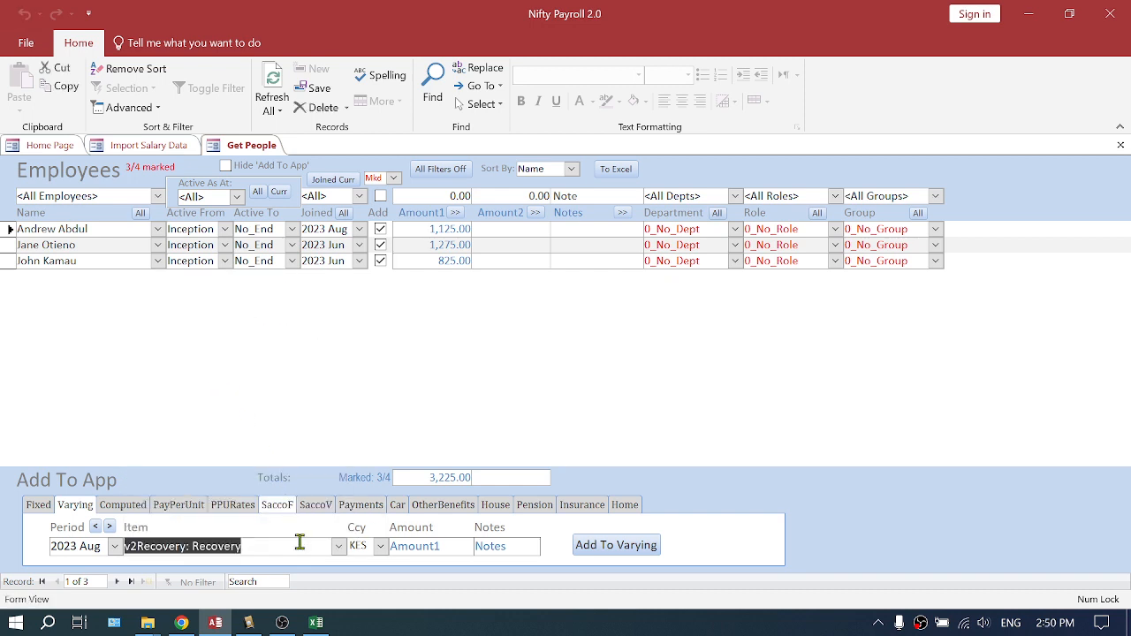
Review the existing August Varying Items entries and return to Get People
{"action": "left_click", "coordinate": [48, 147]}
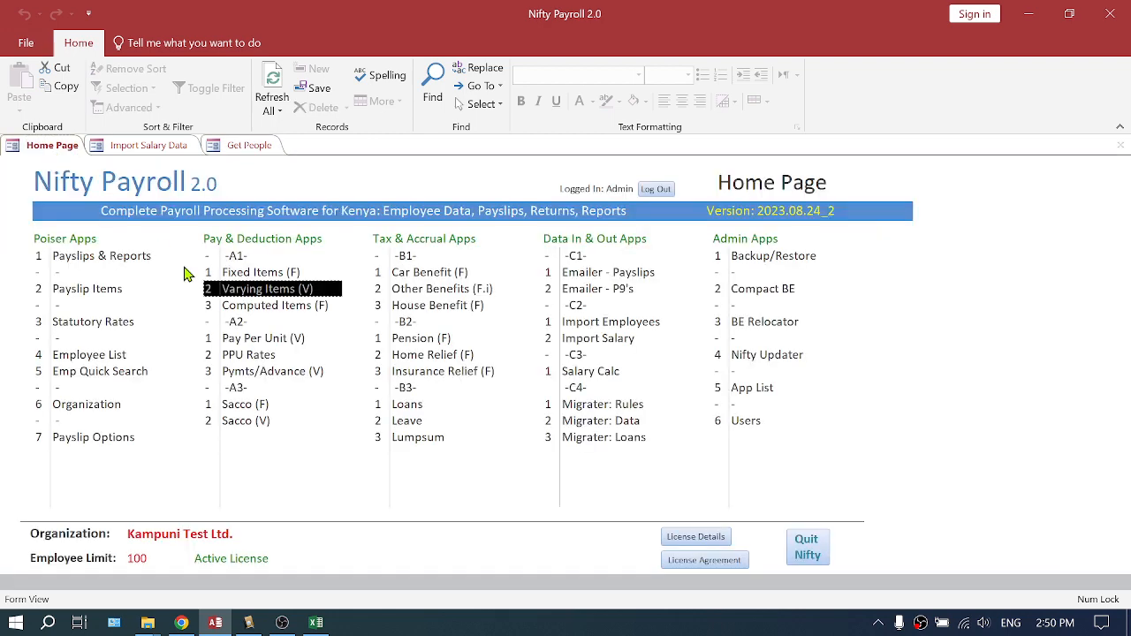
{"action": "left_click", "coordinate": [265, 289]}
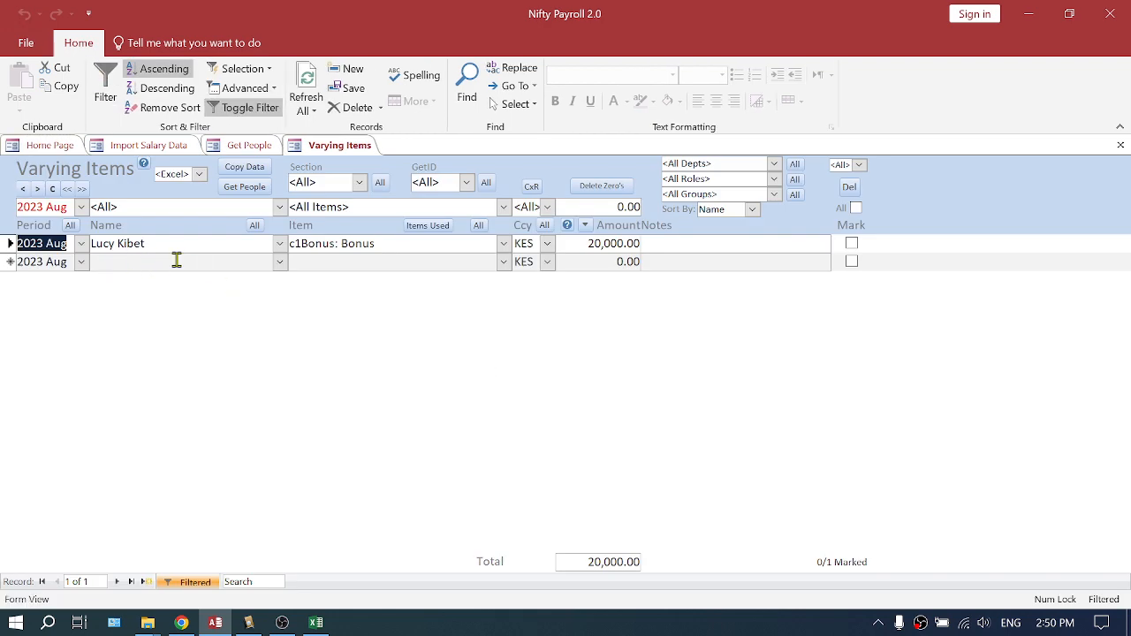
{"action": "left_click", "coordinate": [244, 145]}
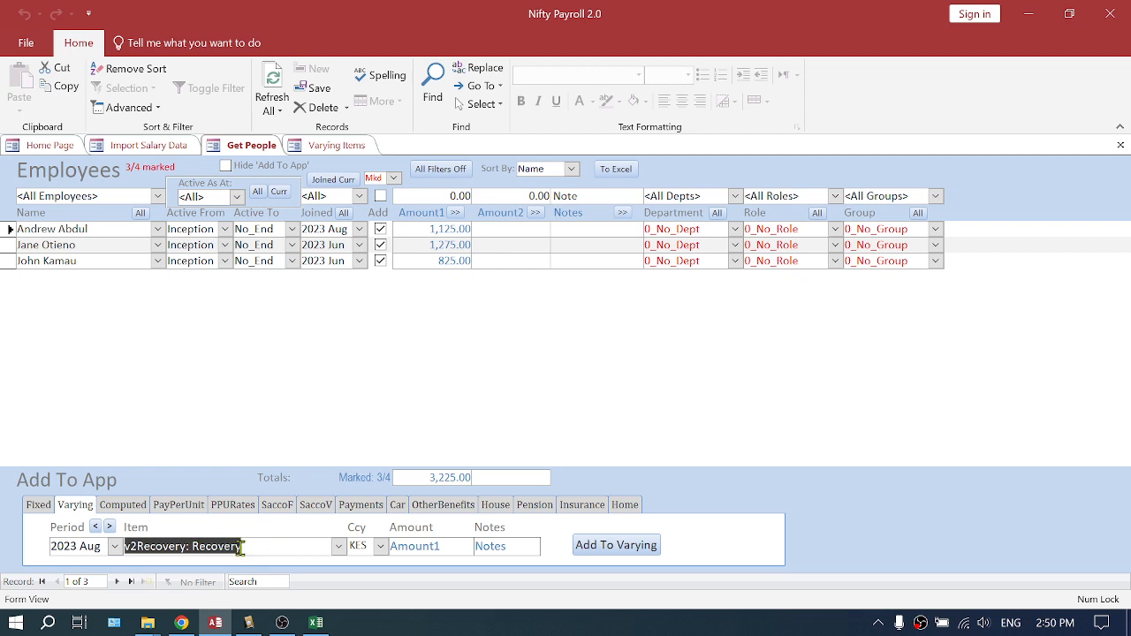
Enter the note "July HF not deducted from salary" and copy it to all listed employees' notes
{"action": "left_click", "coordinate": [589, 192]}
{"action": "left_click_drag", "start_coordinate": [607, 196], "coordinate": [538, 197]}
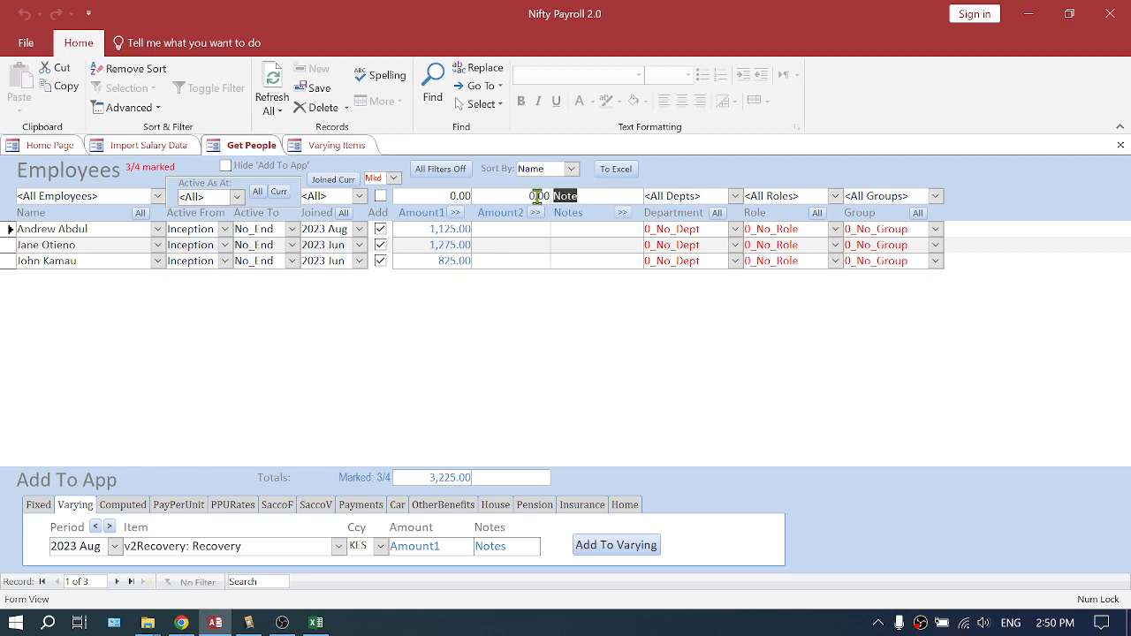
{"action": "type", "text": "July HF no"}
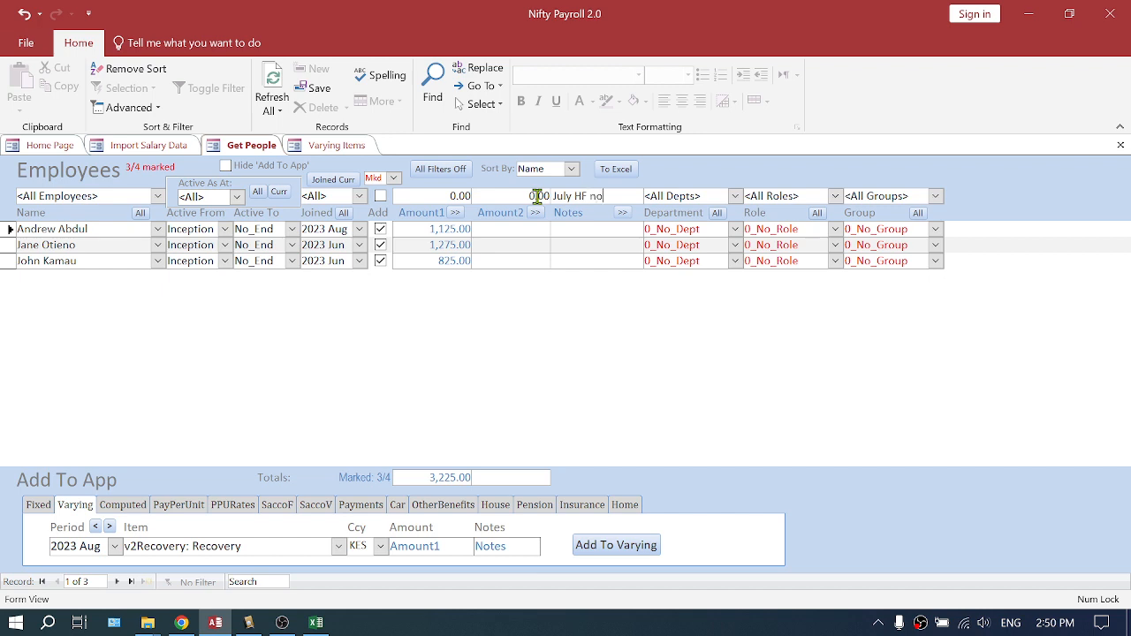
{"action": "type", "text": "t deducted in "}
{"action": "type", "text": "salary"}
{"action": "left_click", "coordinate": [623, 216]}
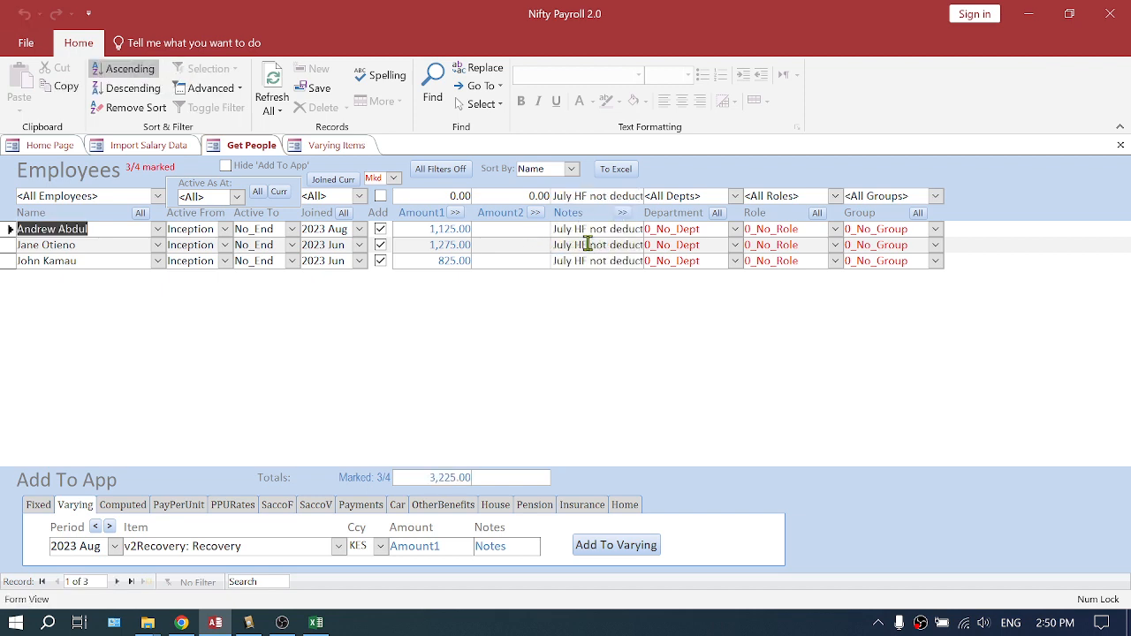
Change the second employee's note to "July HF1 not deducted from salary"
{"action": "left_click", "coordinate": [588, 245]}
{"action": "type", "text": "1"}
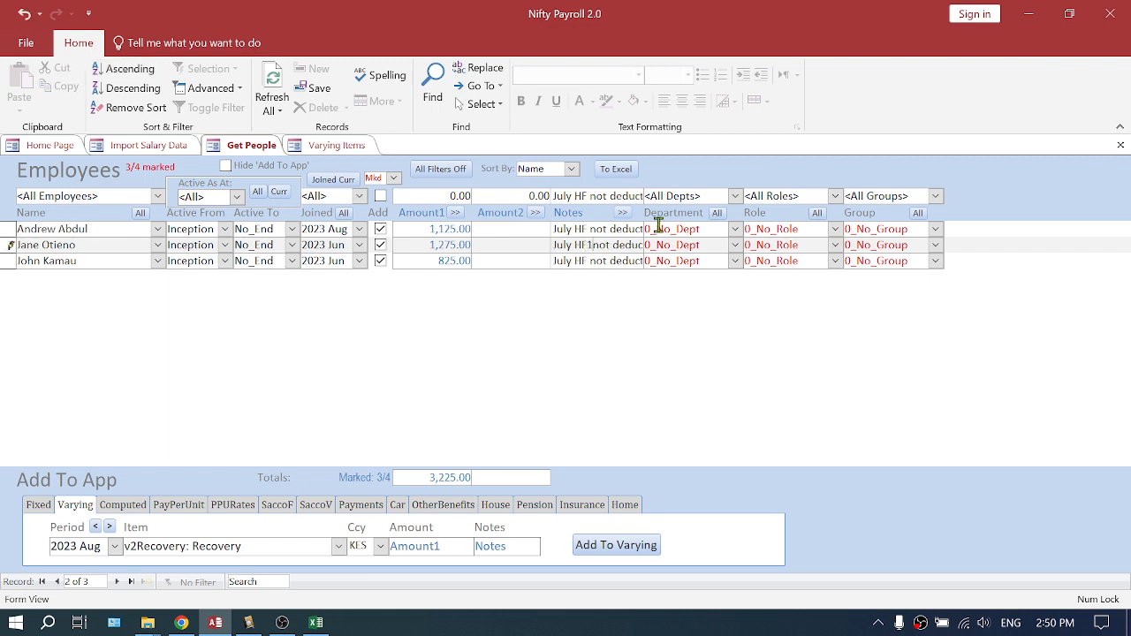
{"action": "left_click", "coordinate": [574, 263]}
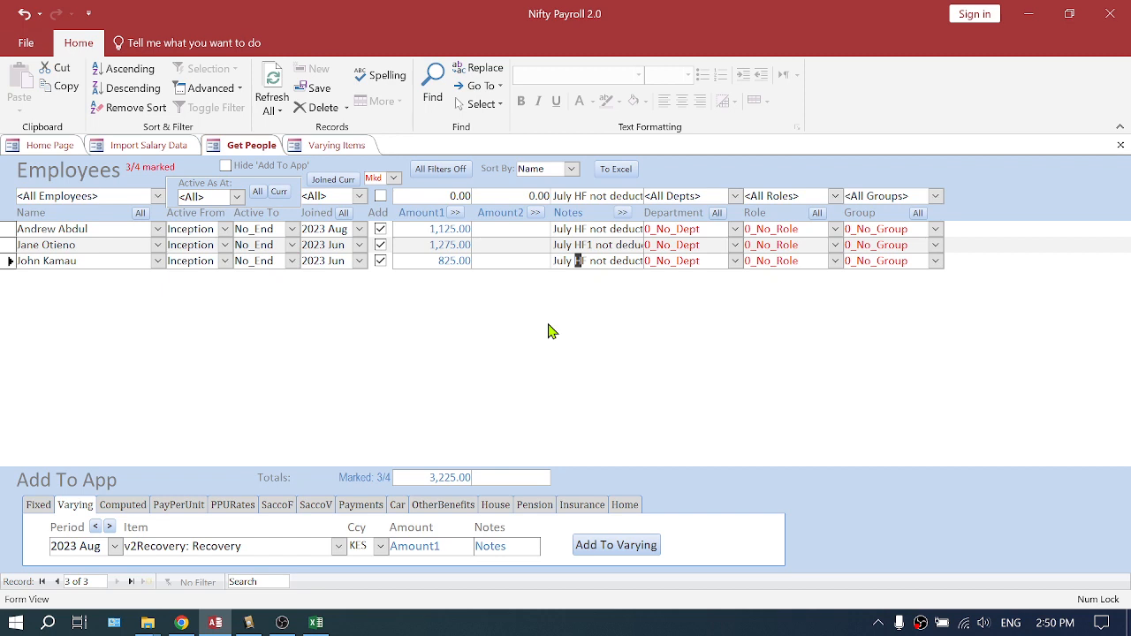
{"action": "left_click", "coordinate": [604, 246]}
Add the marked employees to Varying items and review the resulting August recovery entries
{"action": "left_click", "coordinate": [619, 545]}
{"action": "left_click", "coordinate": [629, 396]}
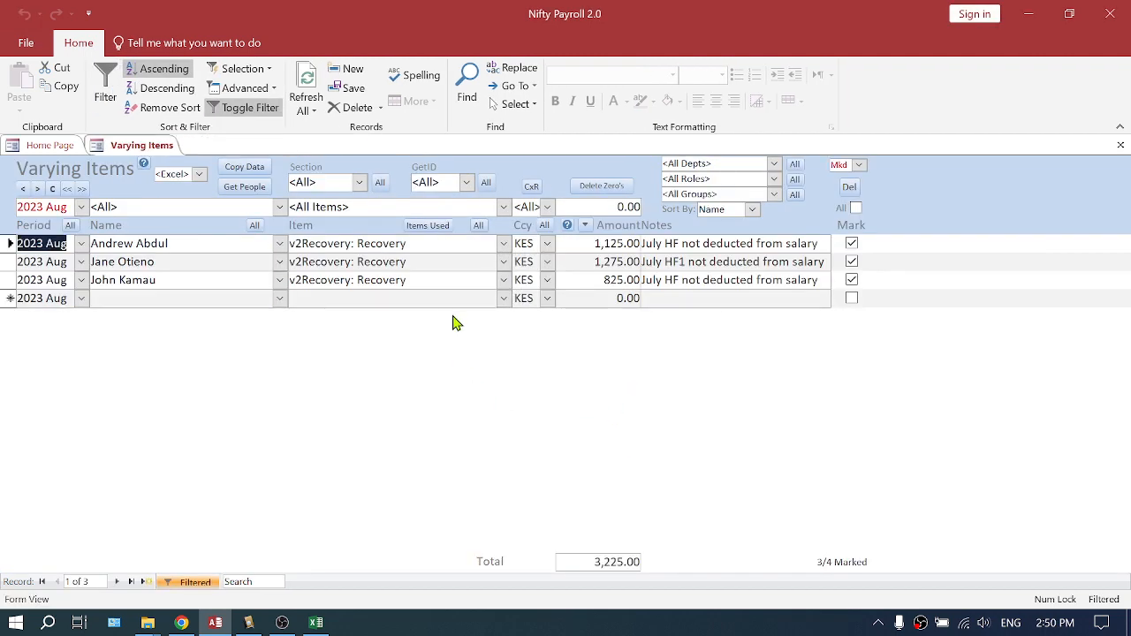
{"action": "left_click", "coordinate": [683, 261]}
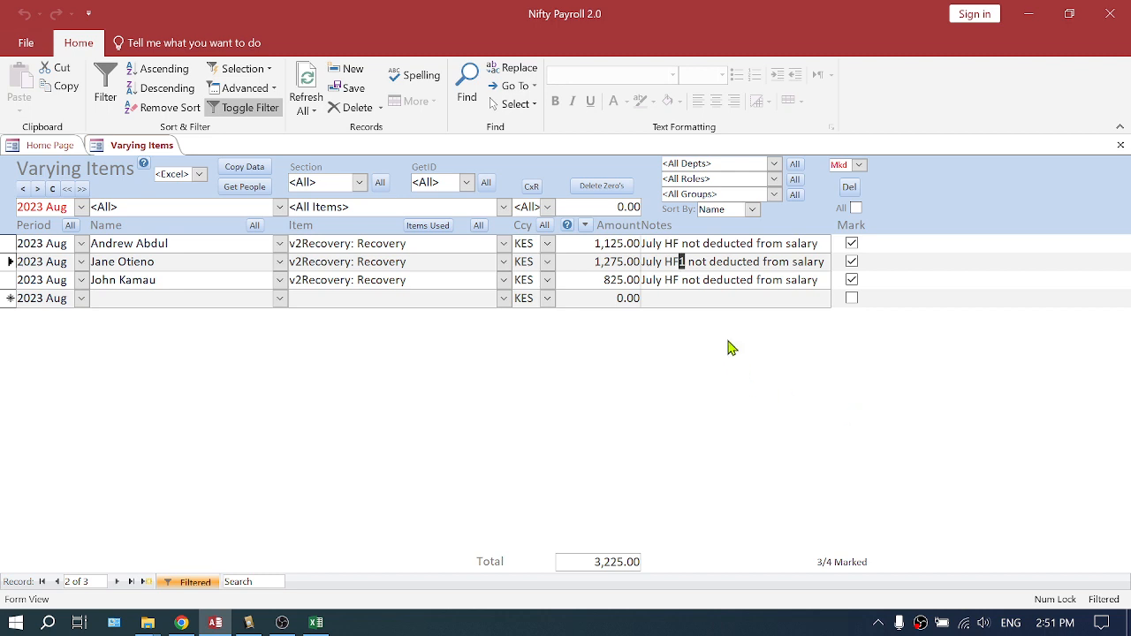
{"action": "left_click", "coordinate": [698, 280]}
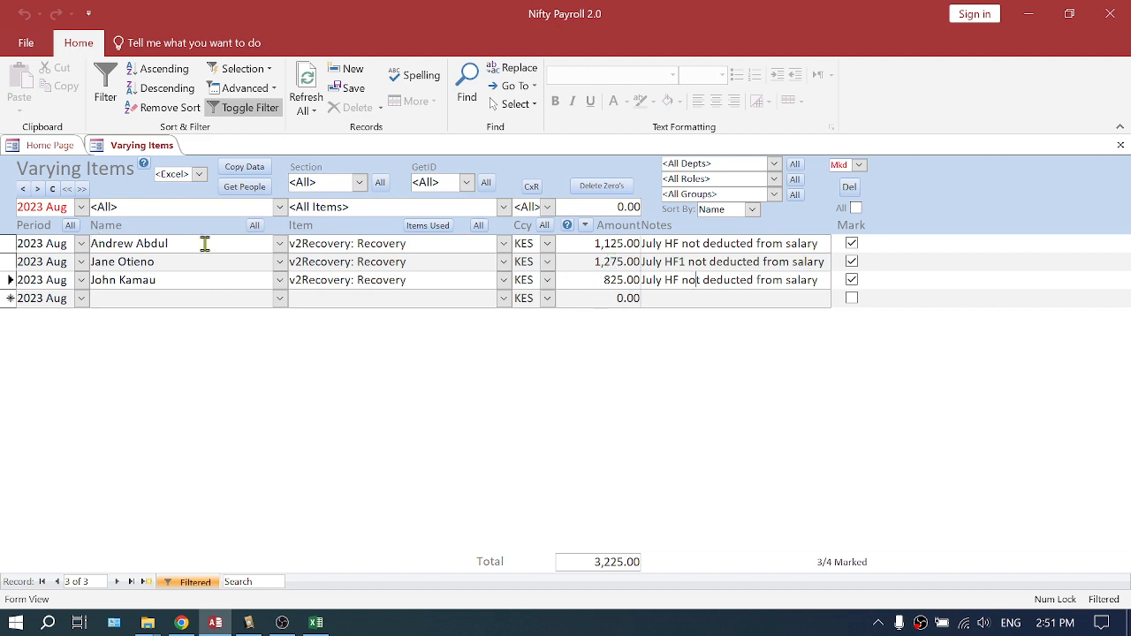
{"action": "left_click", "coordinate": [1121, 146]}
{"action": "left_click", "coordinate": [276, 297]}
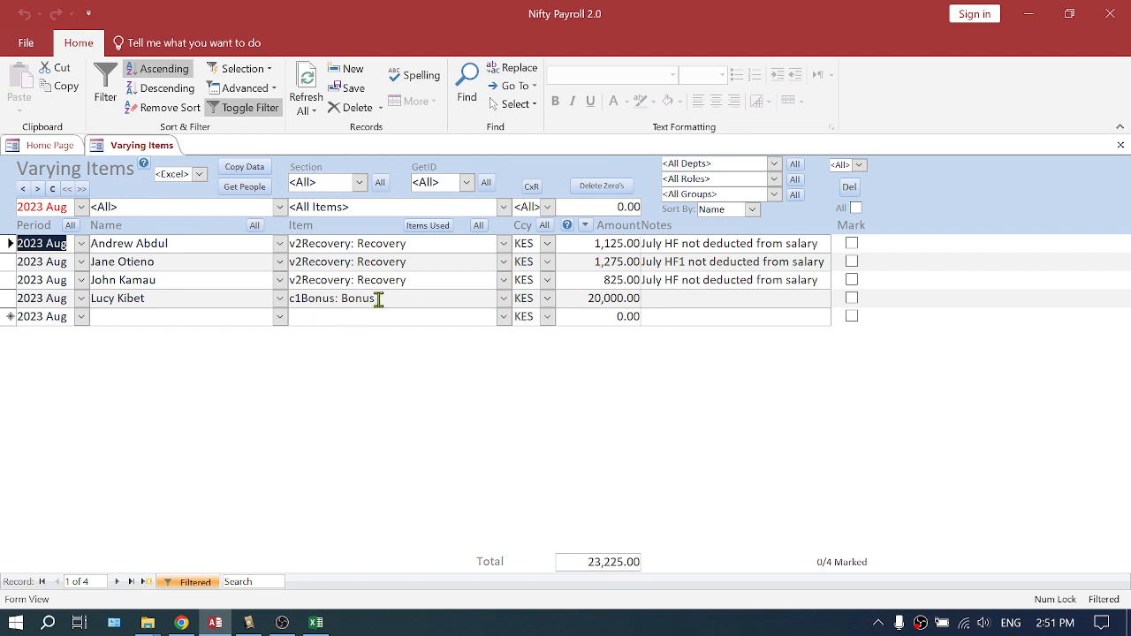
{"action": "left_click_drag", "start_coordinate": [375, 298], "coordinate": [292, 299]}
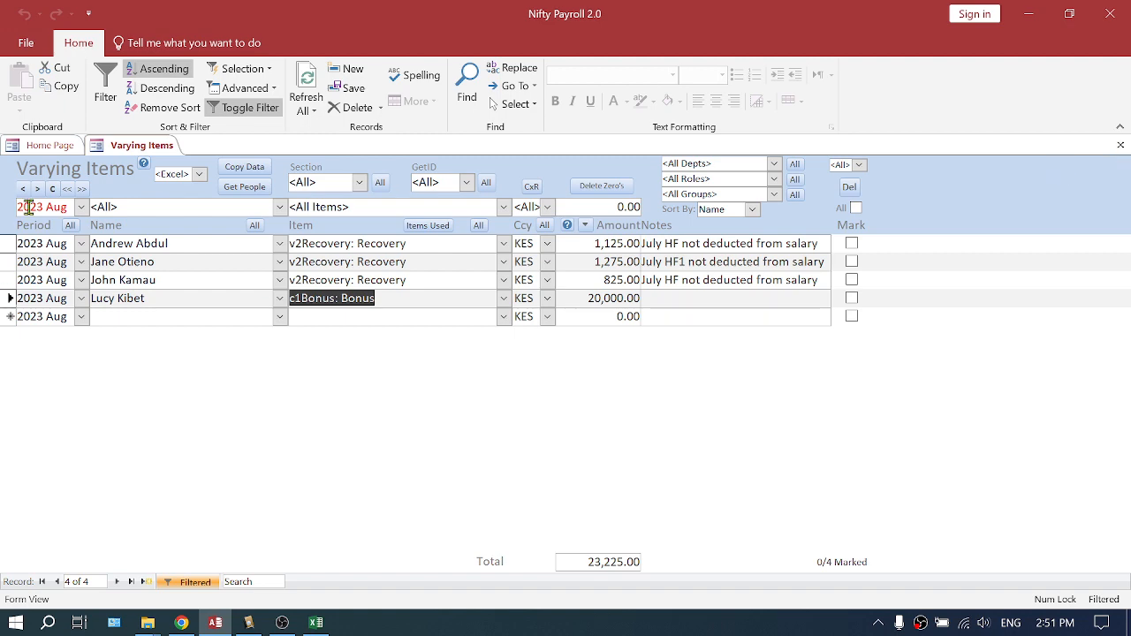
Open Payslips & Reports and process the August payslips, acknowledging the warning messages
{"action": "left_click", "coordinate": [1121, 145]}
{"action": "double_click", "coordinate": [92, 255]}
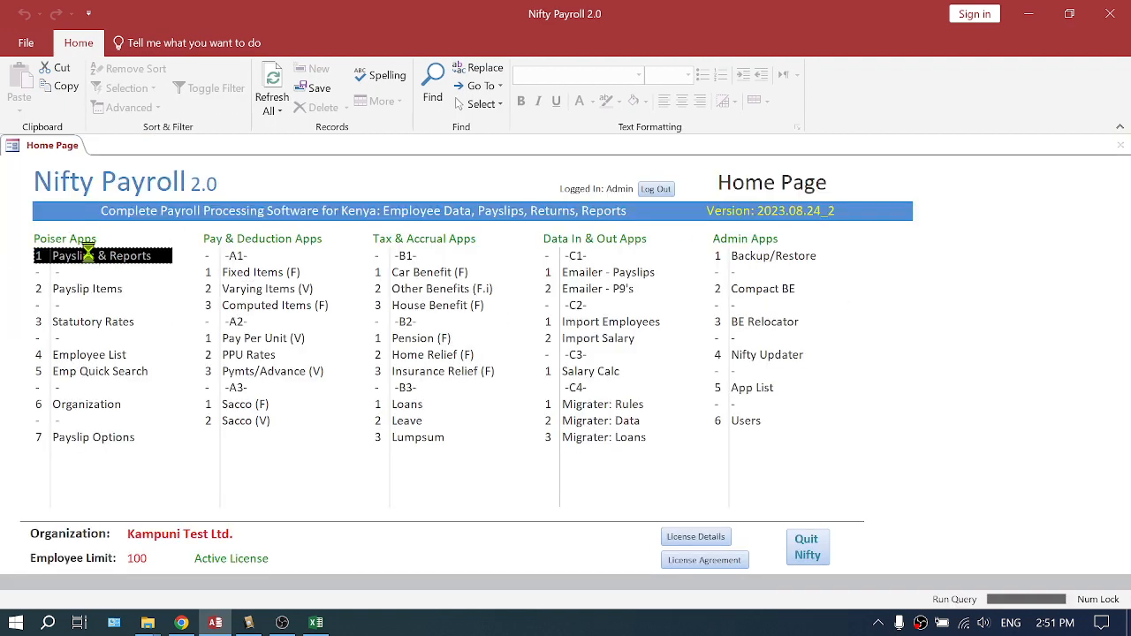
{"action": "left_click", "coordinate": [415, 174]}
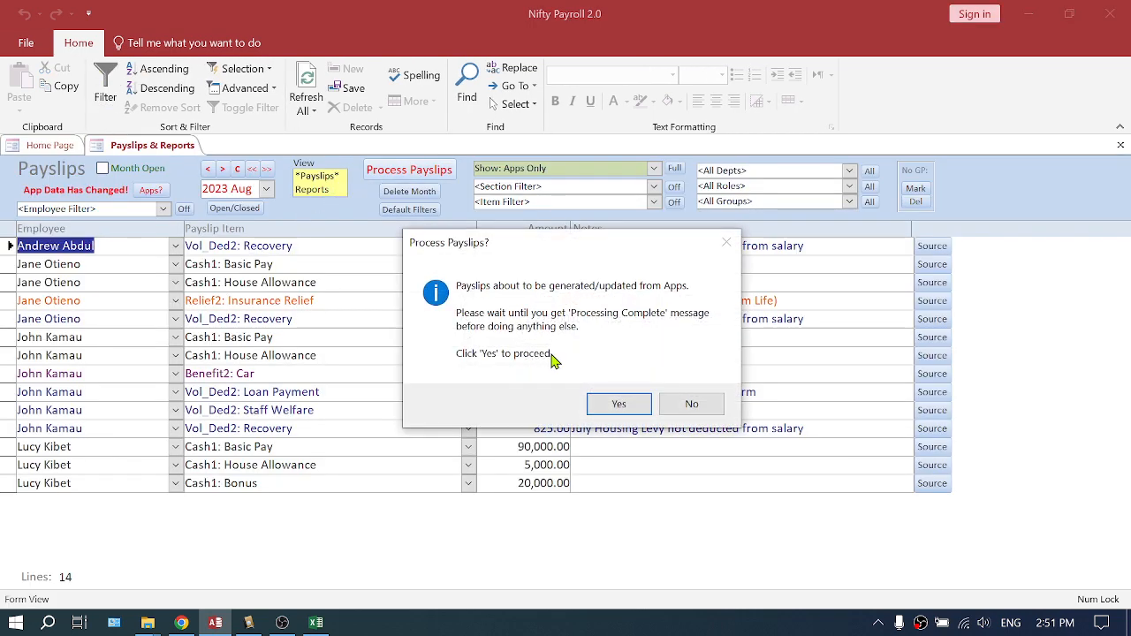
{"action": "left_click", "coordinate": [621, 403]}
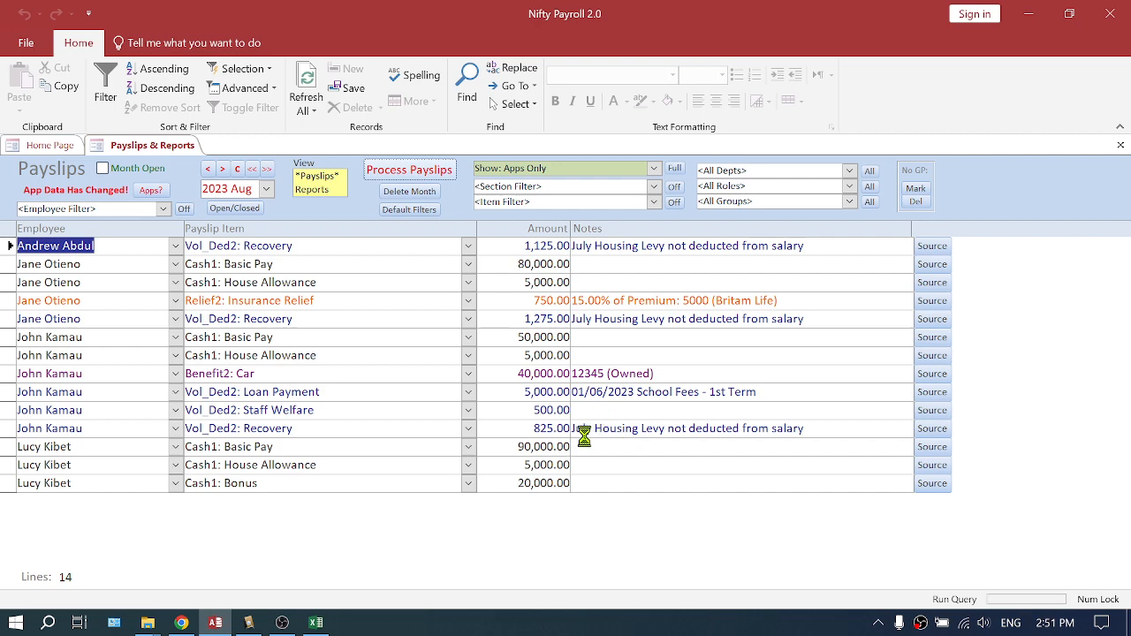
{"action": "left_click", "coordinate": [617, 392]}
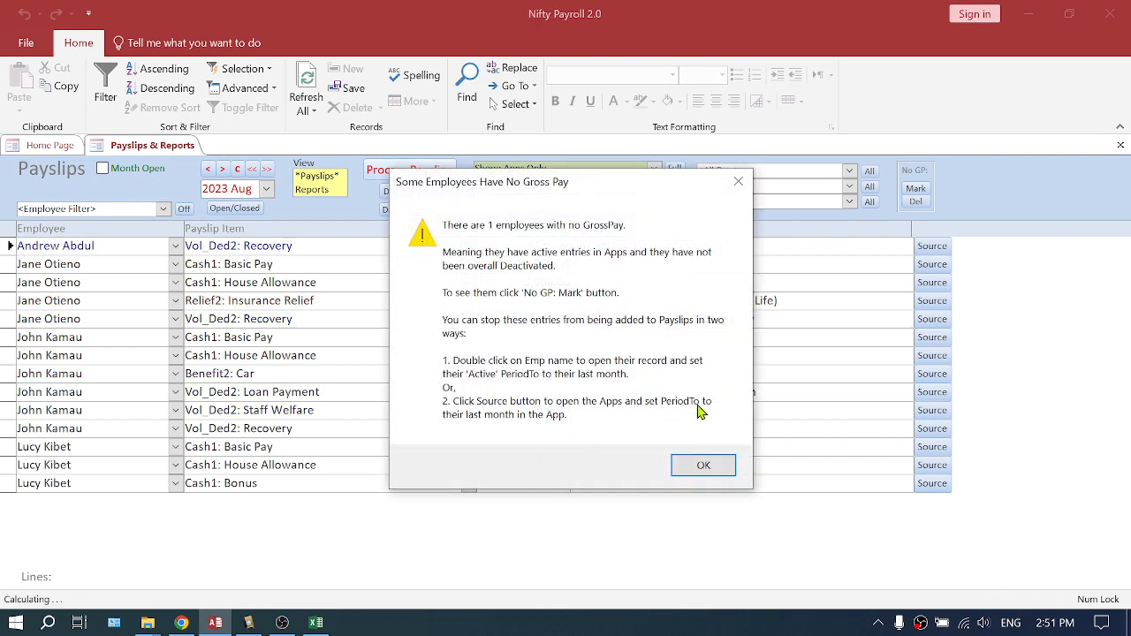
{"action": "left_click", "coordinate": [698, 471]}
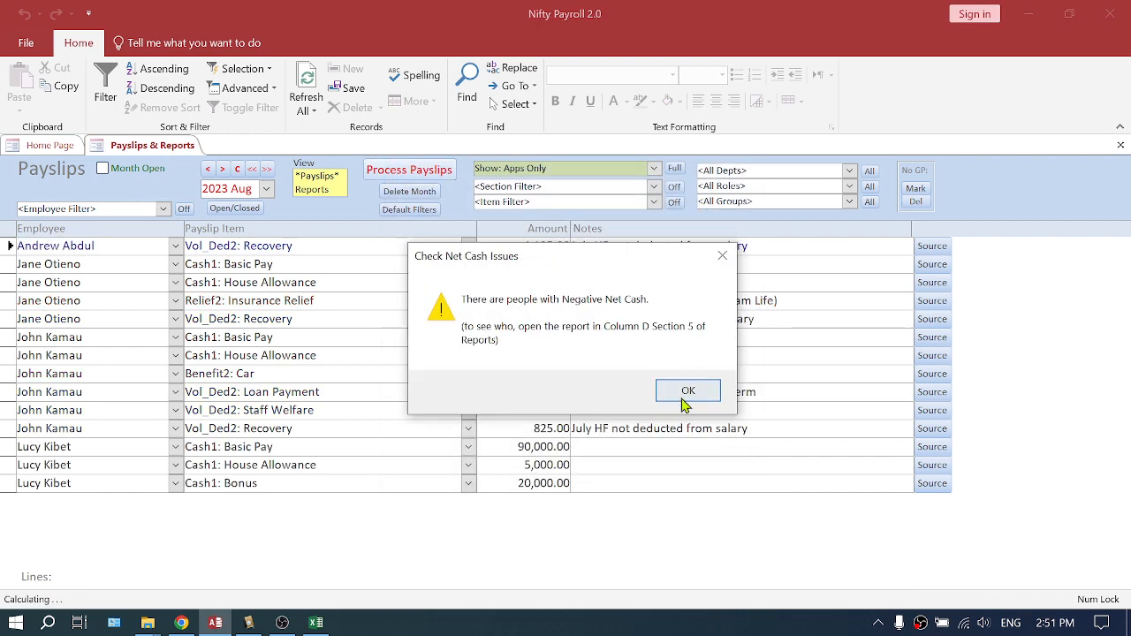
{"action": "left_click", "coordinate": [682, 396]}
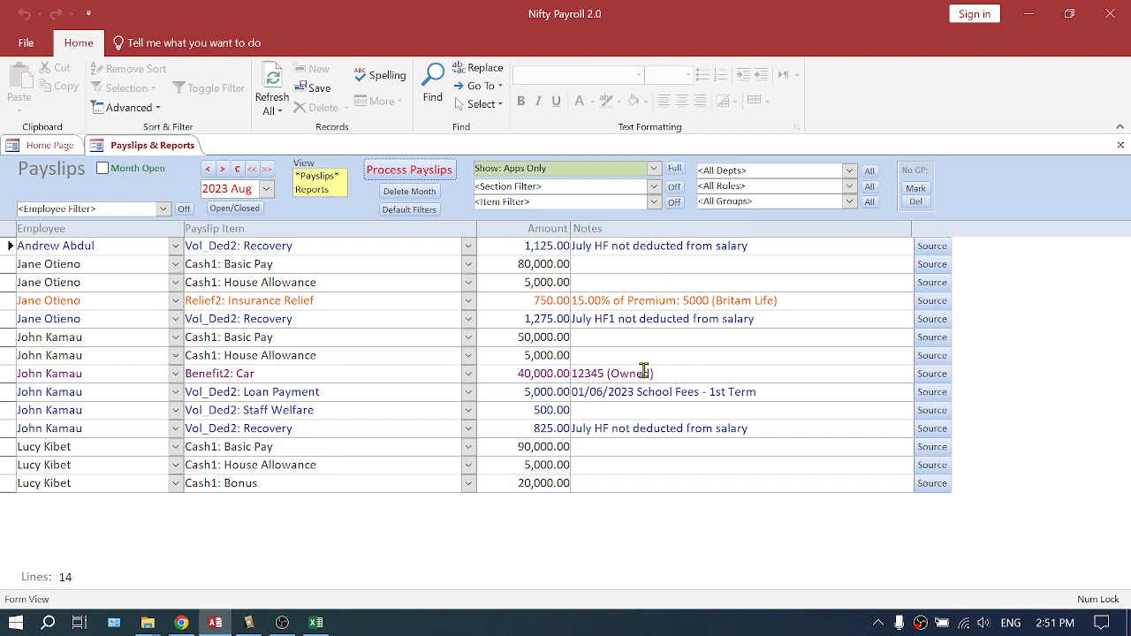
Inspect the recovery notes, filter to the second employee and preview that employee's August payslip
{"action": "left_click_drag", "start_coordinate": [751, 428], "coordinate": [569, 433]}
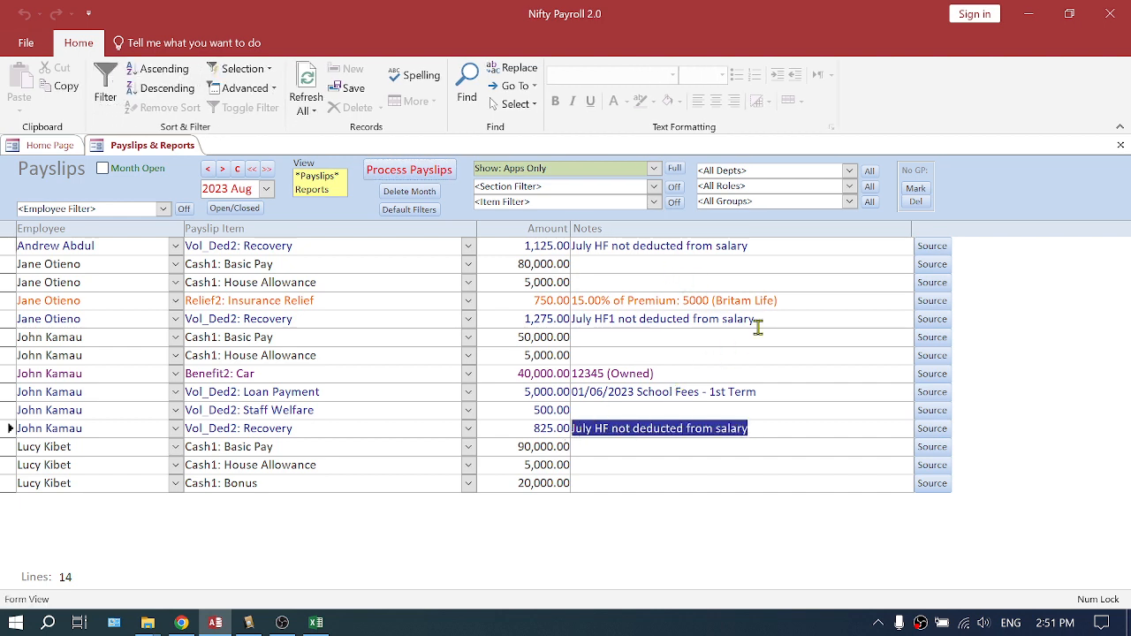
{"action": "left_click_drag", "start_coordinate": [762, 320], "coordinate": [535, 325]}
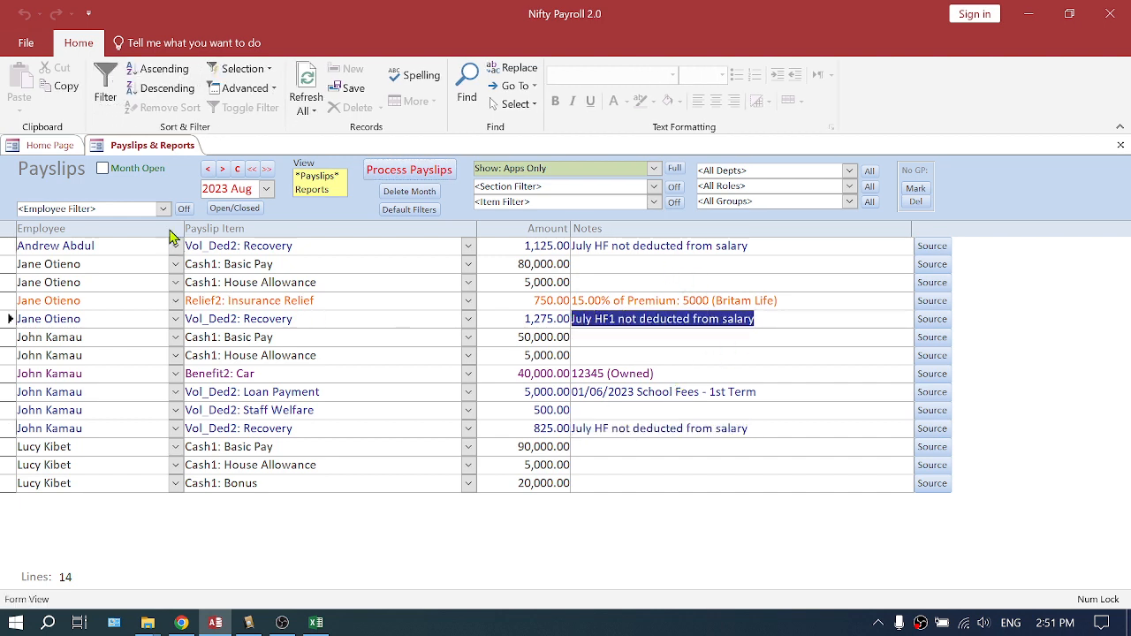
{"action": "left_click", "coordinate": [163, 209]}
{"action": "left_click", "coordinate": [76, 251]}
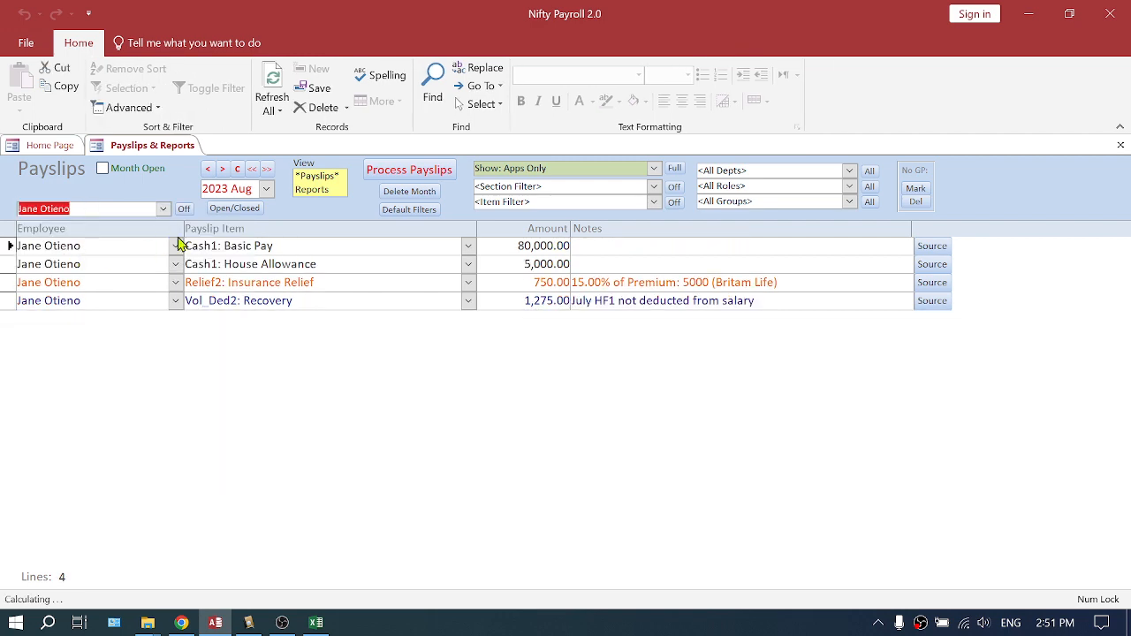
{"action": "left_click", "coordinate": [323, 190]}
{"action": "left_click", "coordinate": [106, 271]}
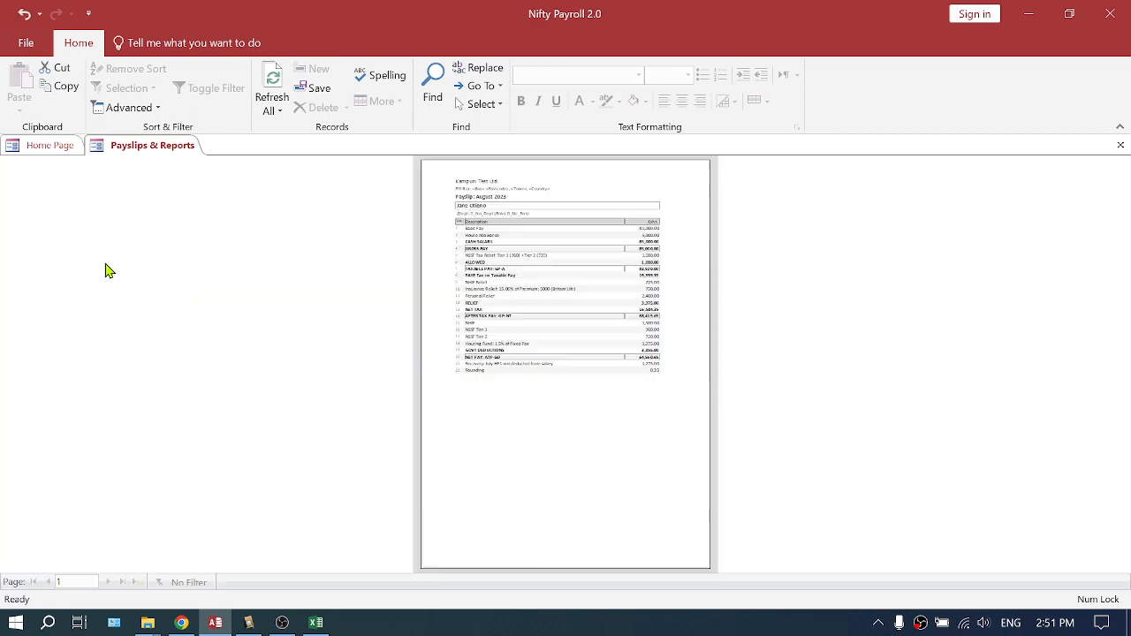
{"action": "left_click", "coordinate": [571, 311]}
{"action": "scroll", "coordinate": [535, 370], "scroll_direction": "down", "scroll_amount": 2}
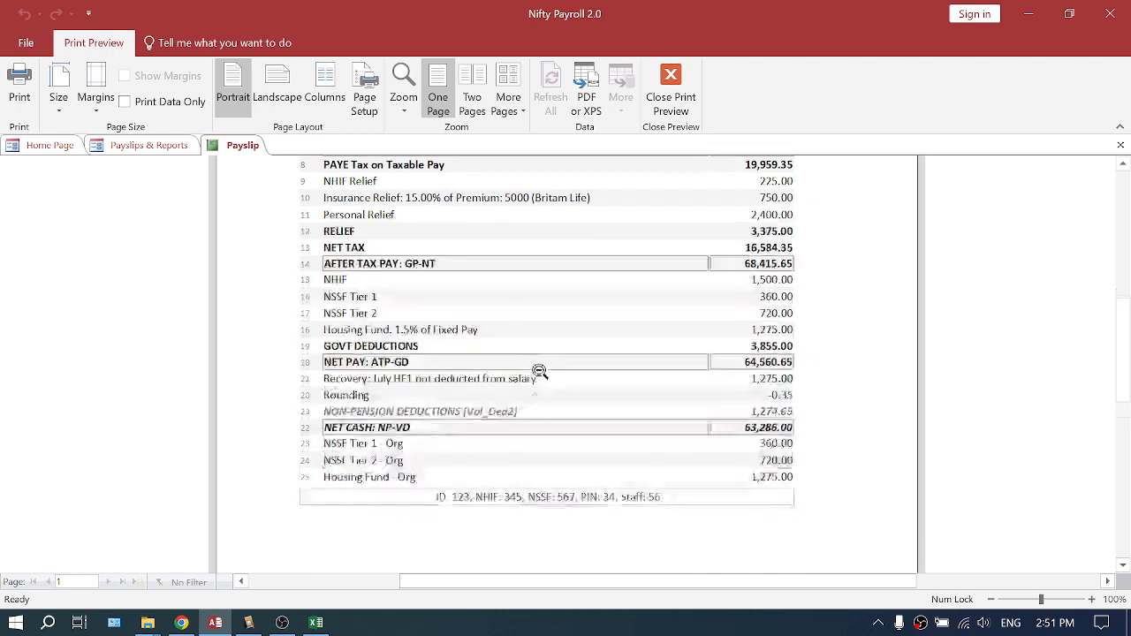